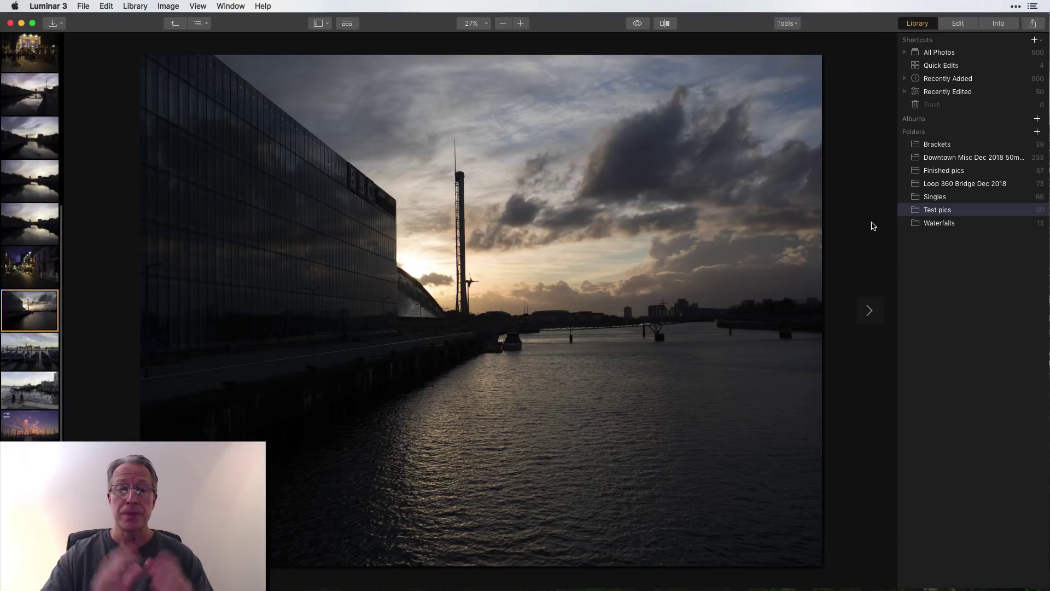
# Step: Browse the Finished pics examples, then open the BBC waterfront photo P4117759.tif for editing
pyautogui.click(944, 171)
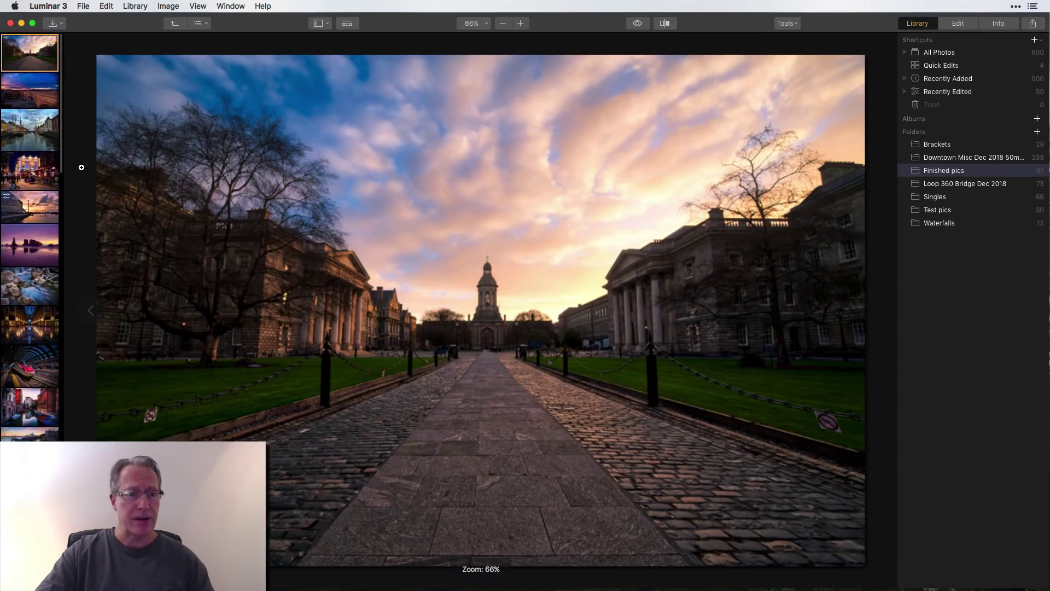
pyautogui.click(36, 198)
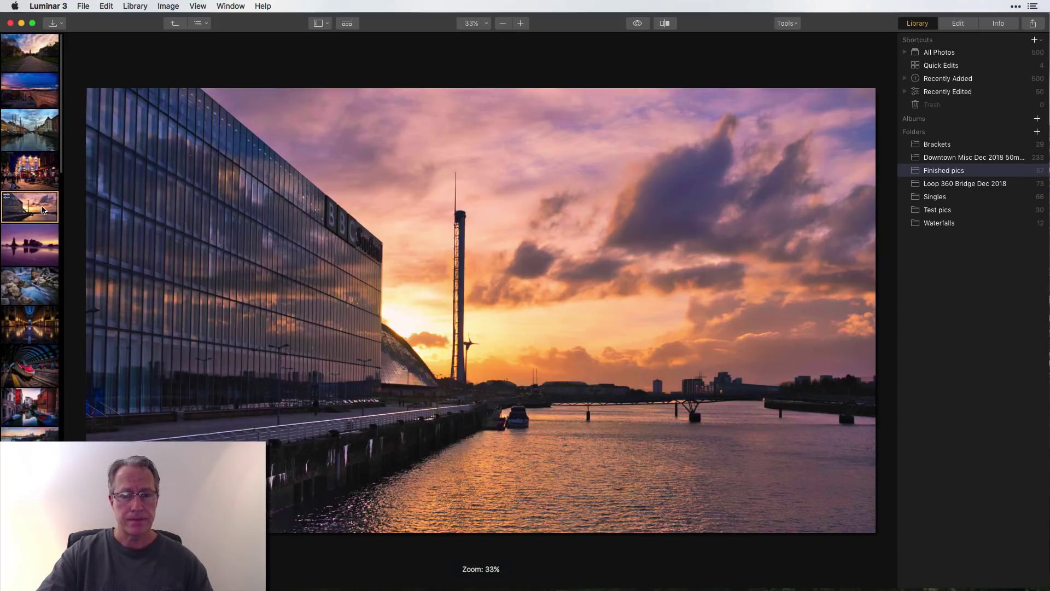
pyautogui.click(43, 210)
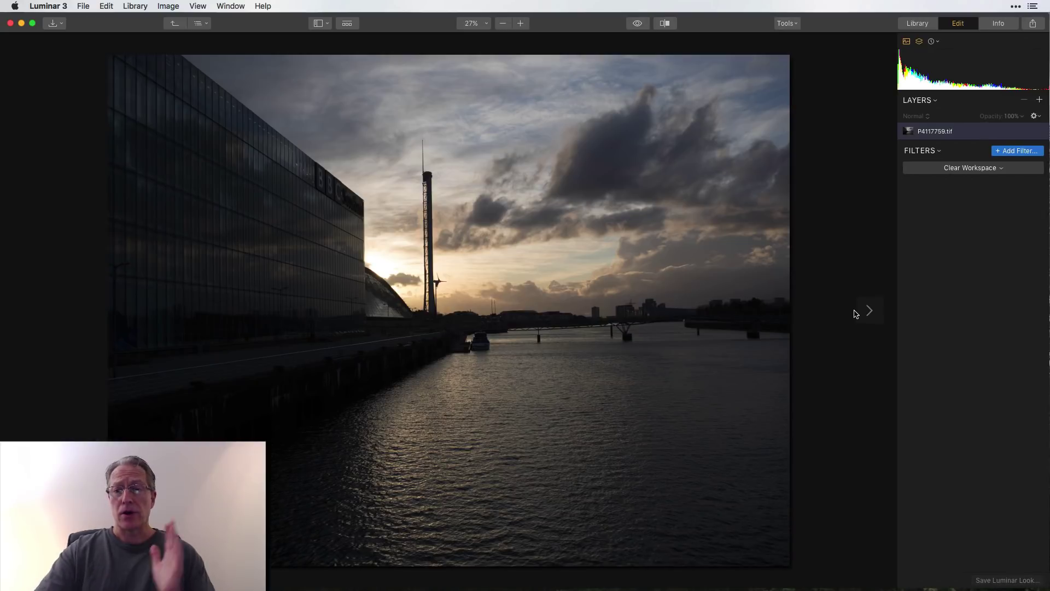
# Step: Add the Develop, Saturation / Vibrance, Tone and Golden Hour filters from the Filters Catalog
pyautogui.click(1017, 152)
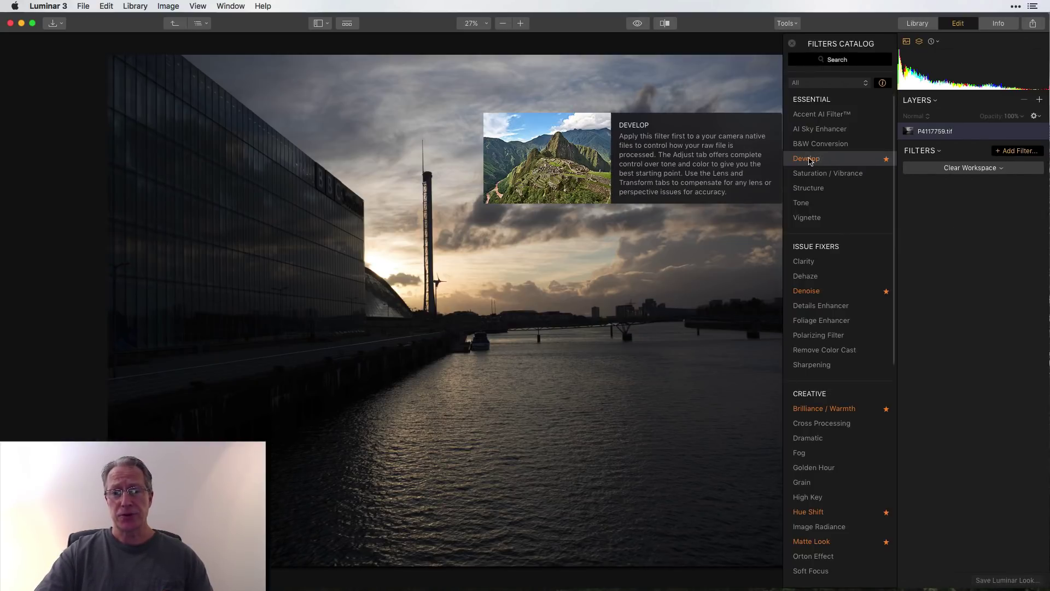
pyautogui.click(811, 160)
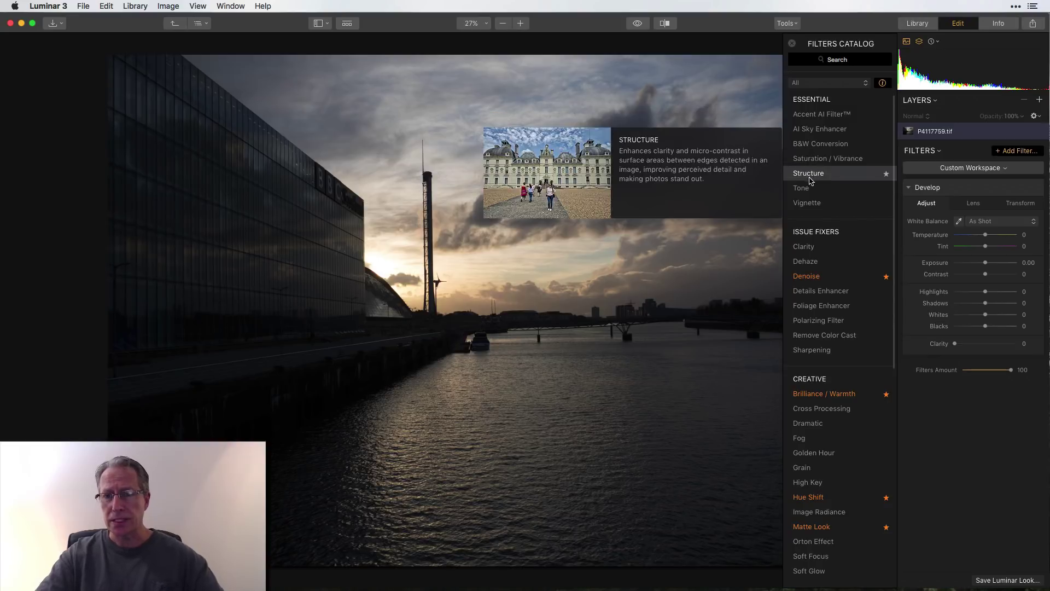
pyautogui.click(834, 160)
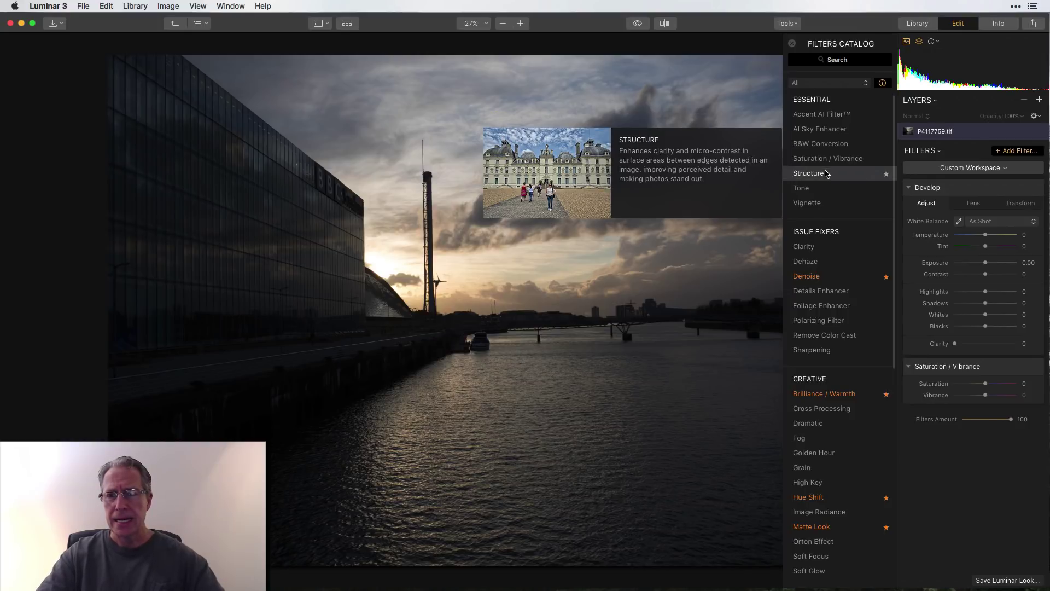
pyautogui.click(822, 191)
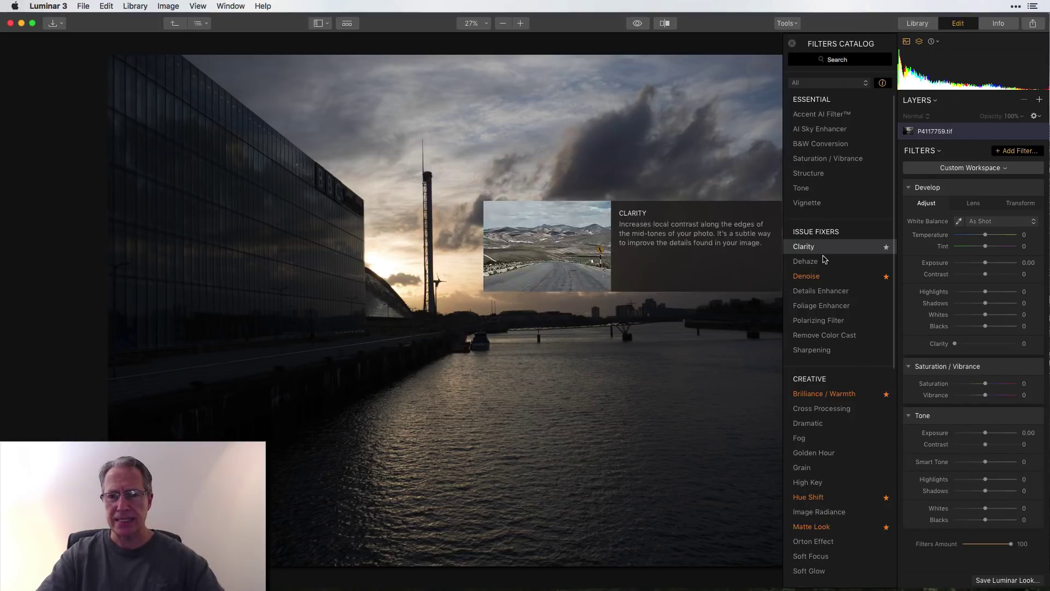
pyautogui.scroll(-8, 825, 257)
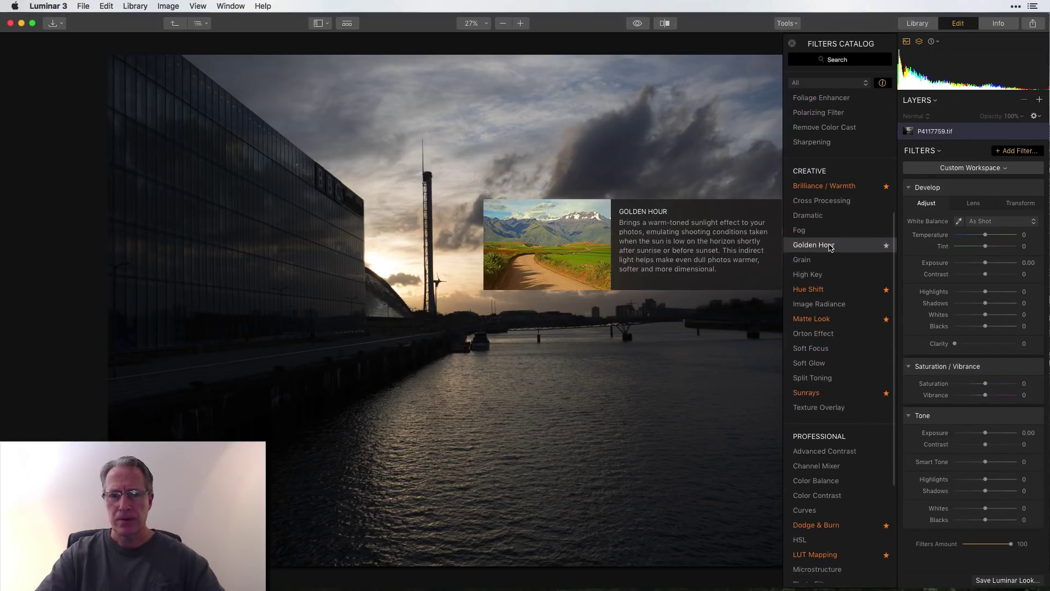
pyautogui.click(829, 246)
# Step: Add Split Toning, a second Saturation / Vibrance and Structure filters, then close the catalog
pyautogui.scroll(5, 830, 247)
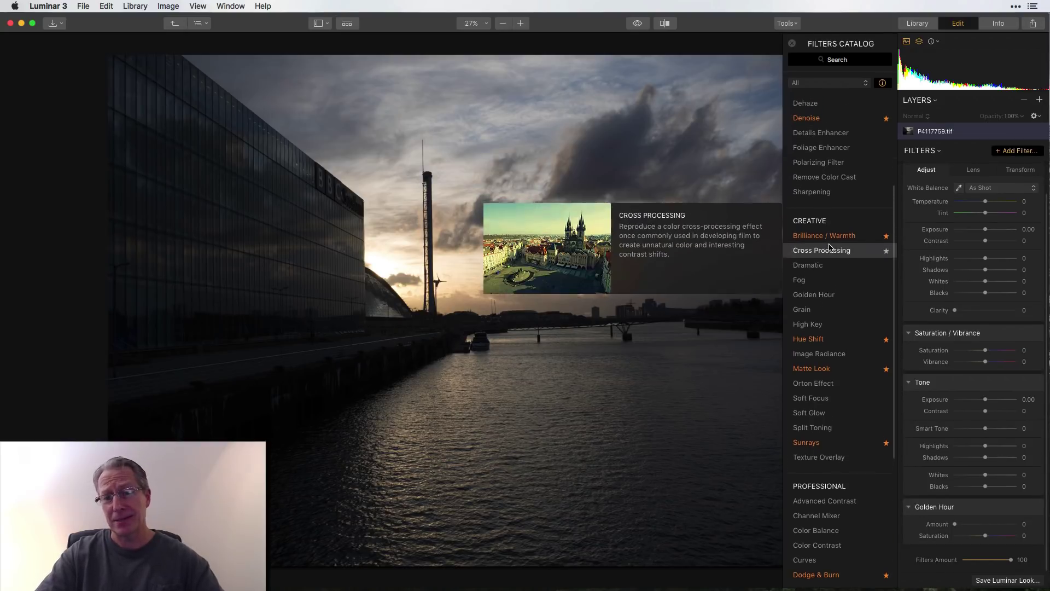
pyautogui.scroll(2, 830, 247)
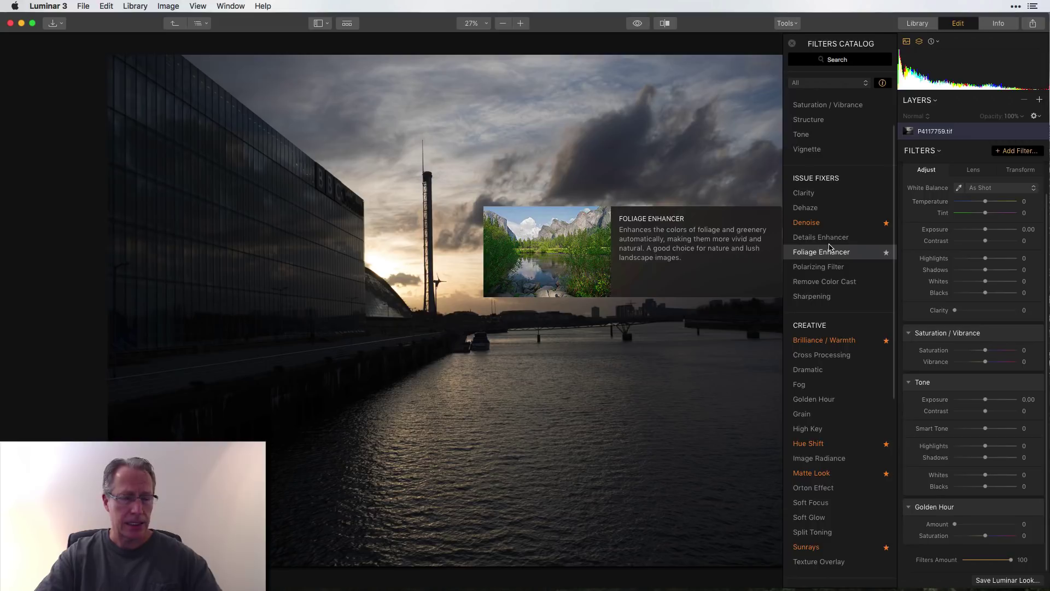
pyautogui.scroll(-13, 830, 247)
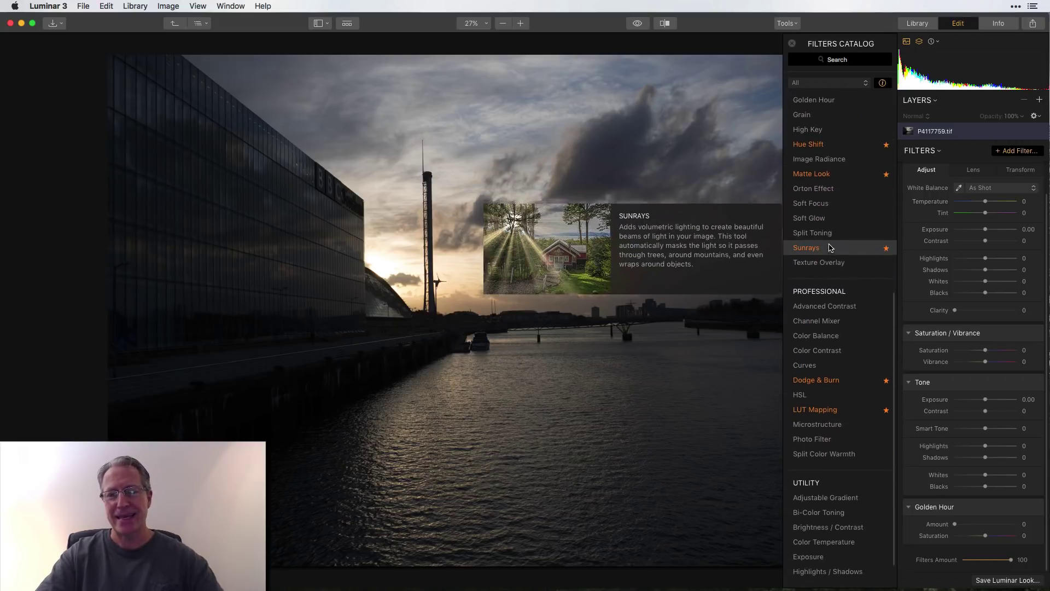
pyautogui.click(832, 230)
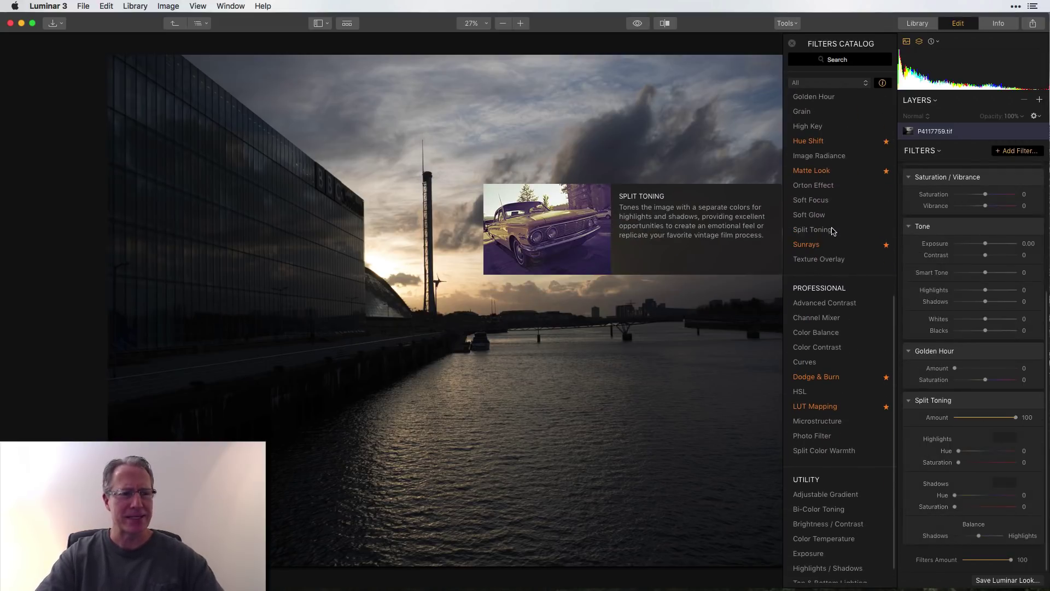
pyautogui.scroll(15, 831, 228)
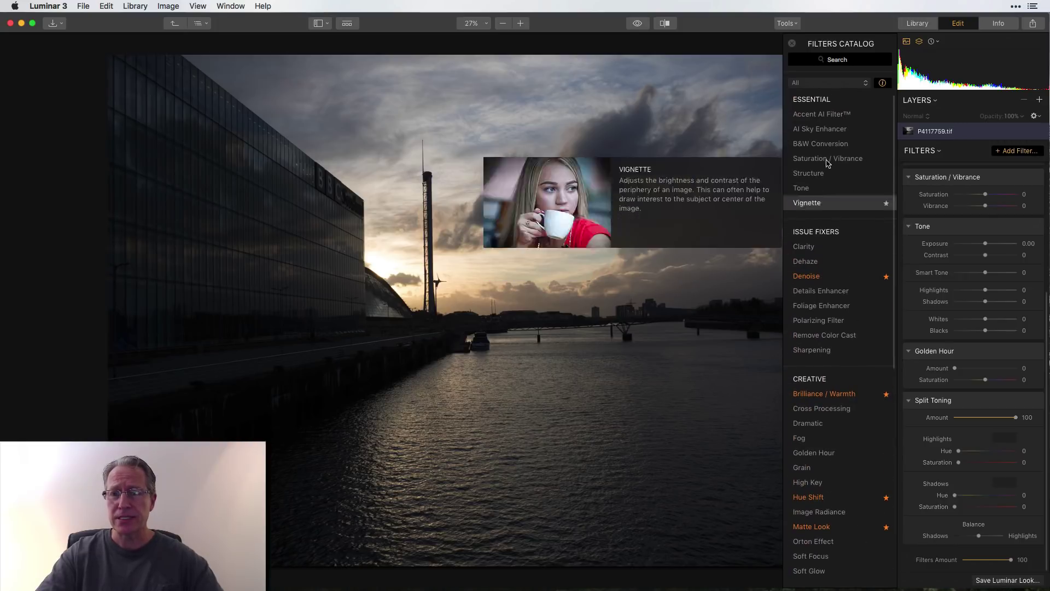
pyautogui.click(821, 160)
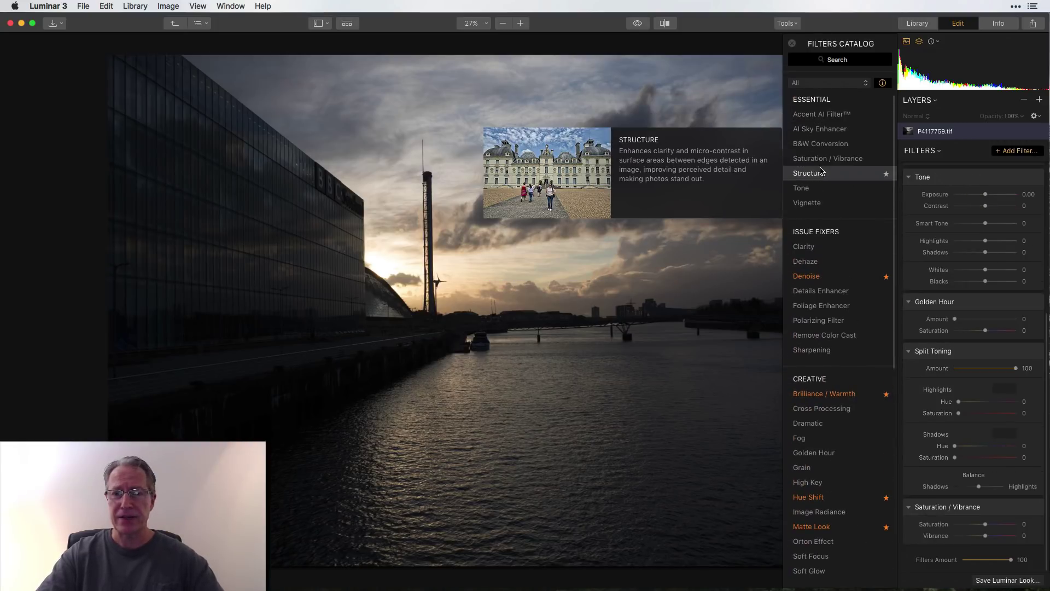
pyautogui.click(821, 174)
pyautogui.click(793, 44)
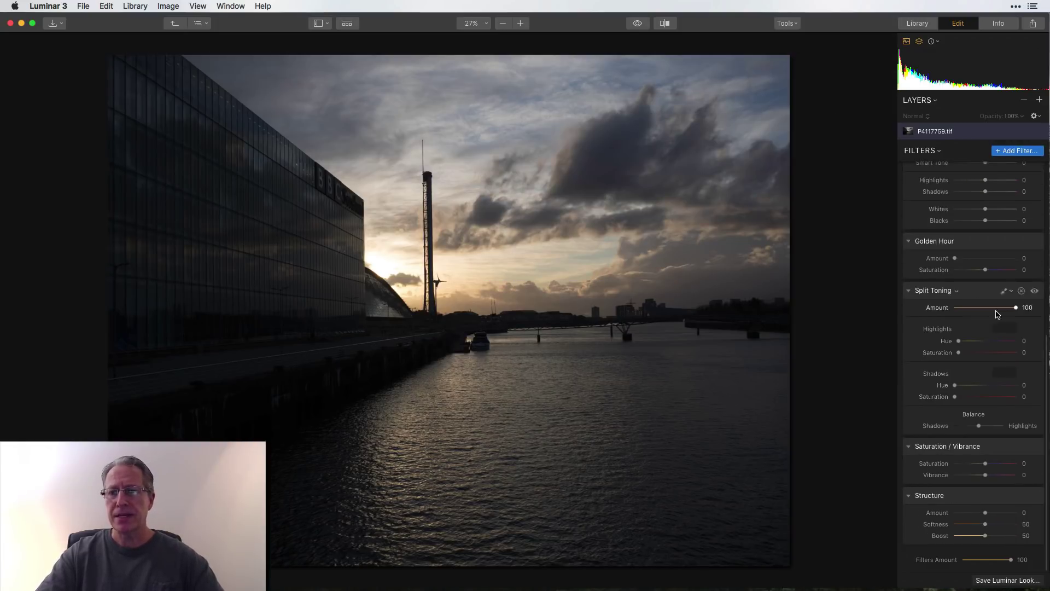
pyautogui.scroll(5, 996, 315)
pyautogui.scroll(3, 996, 314)
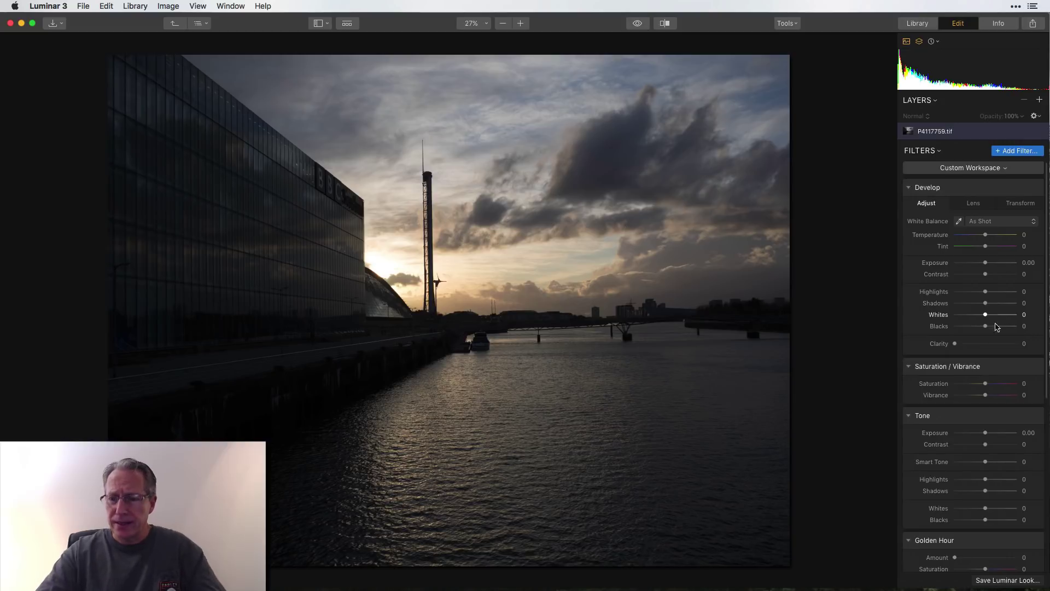
# Step: Move Tone above Saturation / Vibrance; set Develop Contrast 32, Highlights -29, Shadows 28, Clarity 21
pyautogui.moveTo(964, 421); pyautogui.dragTo(971, 361)
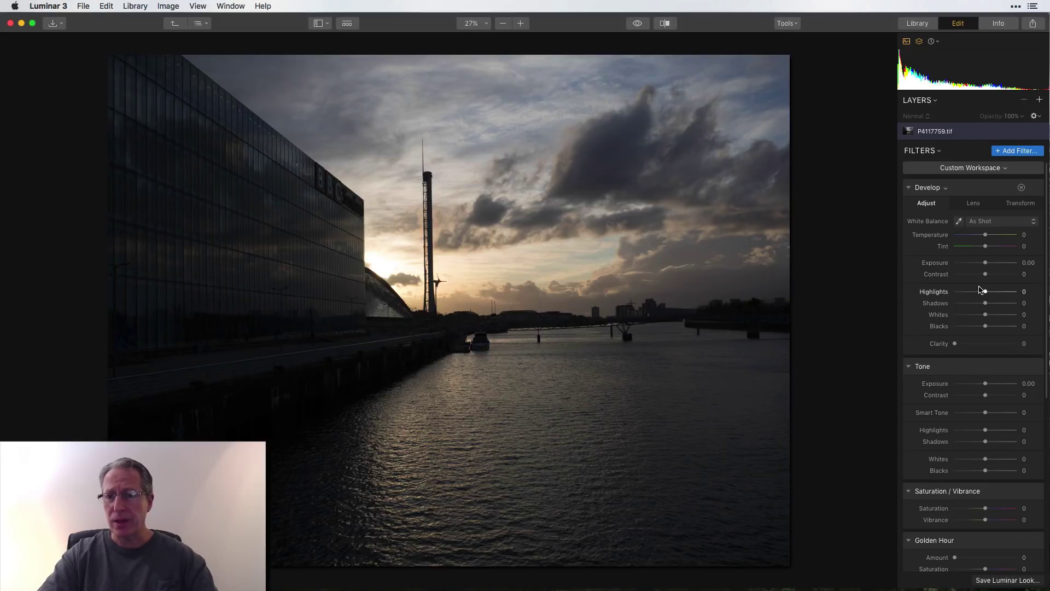
pyautogui.moveTo(986, 274); pyautogui.dragTo(997, 277)
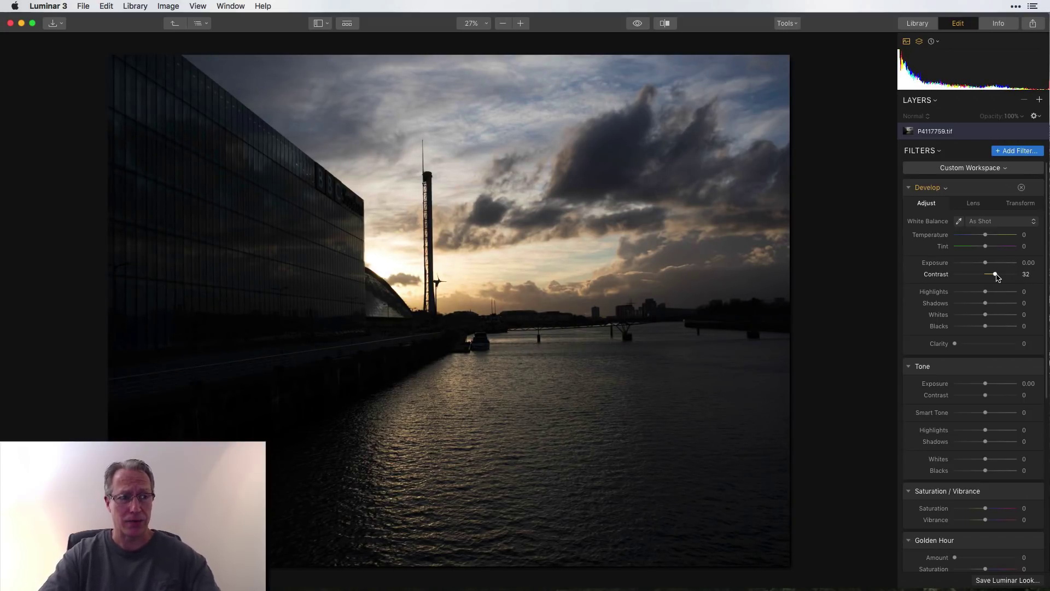
pyautogui.moveTo(985, 293); pyautogui.dragTo(996, 305)
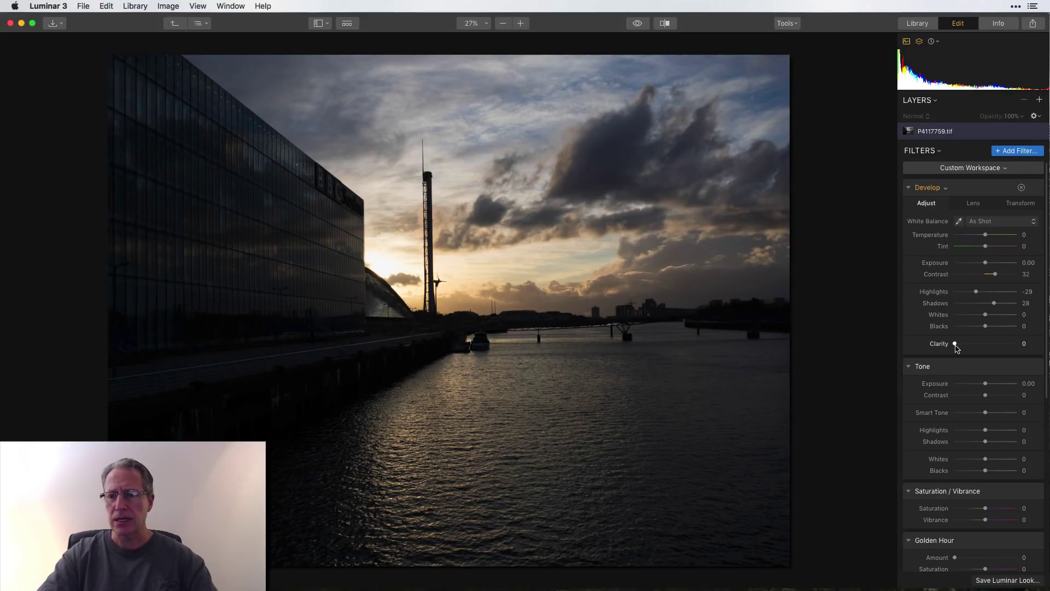
pyautogui.moveTo(955, 343); pyautogui.dragTo(967, 345)
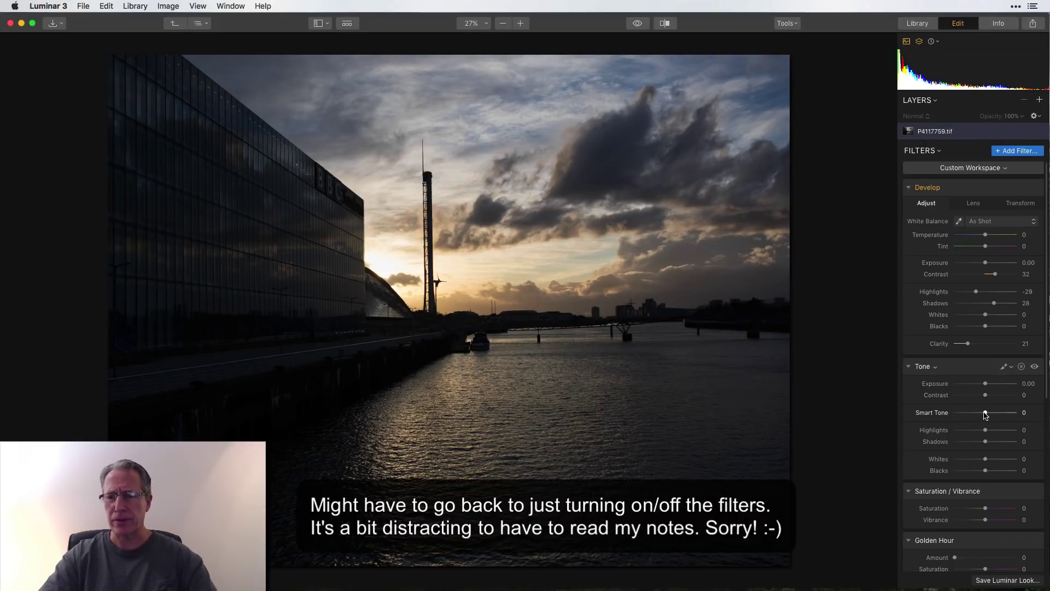
# Step: Set the Tone filter's Smart Tone to 84 and Shadows to 47
pyautogui.moveTo(985, 413); pyautogui.dragTo(1013, 413)
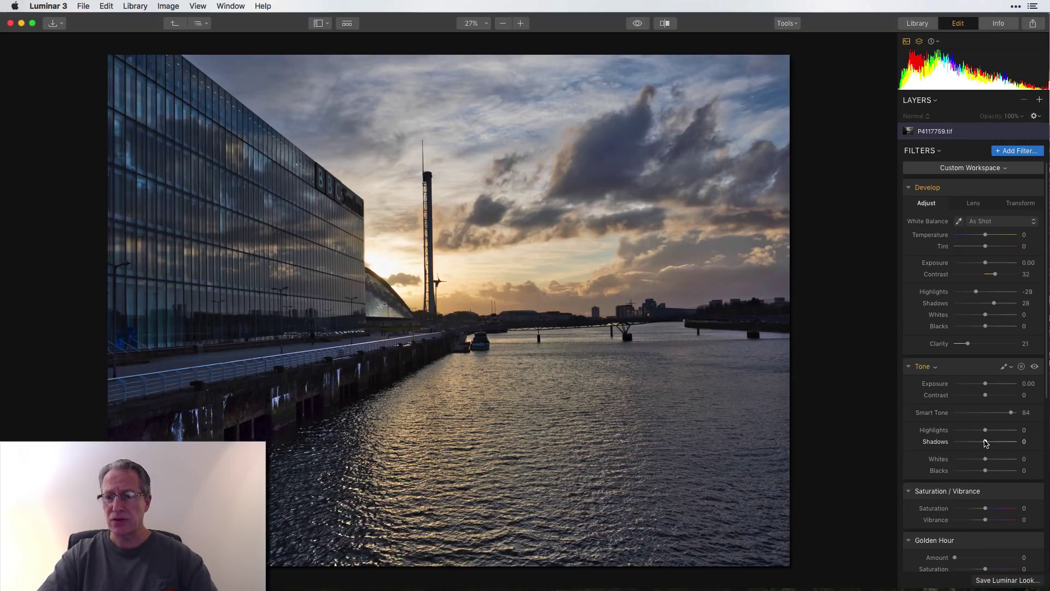
pyautogui.moveTo(986, 442); pyautogui.dragTo(1000, 442)
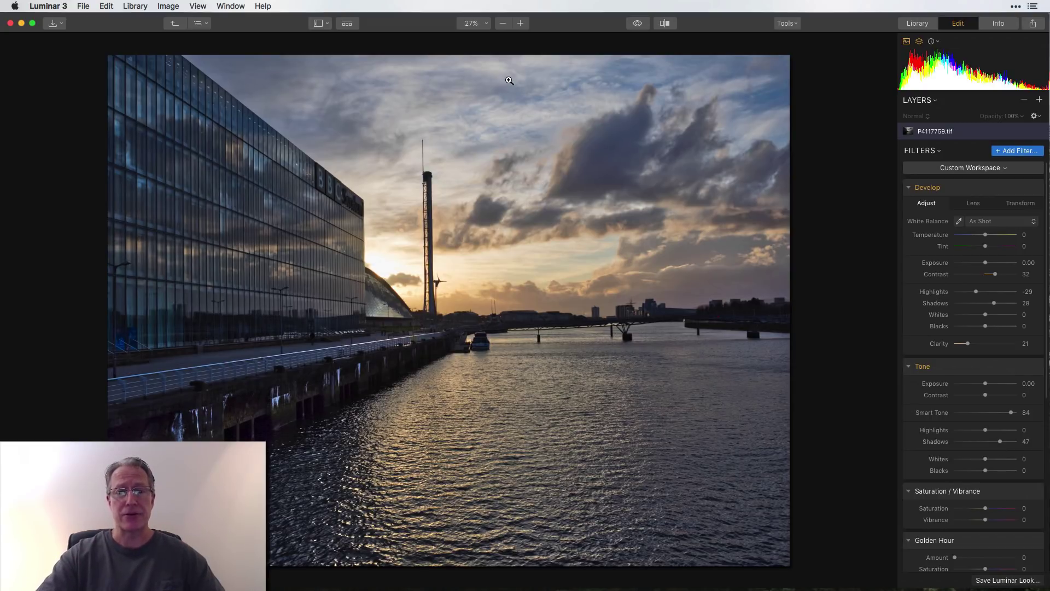
pyautogui.moveTo(638, 24); pyautogui.dragTo(640, 27)
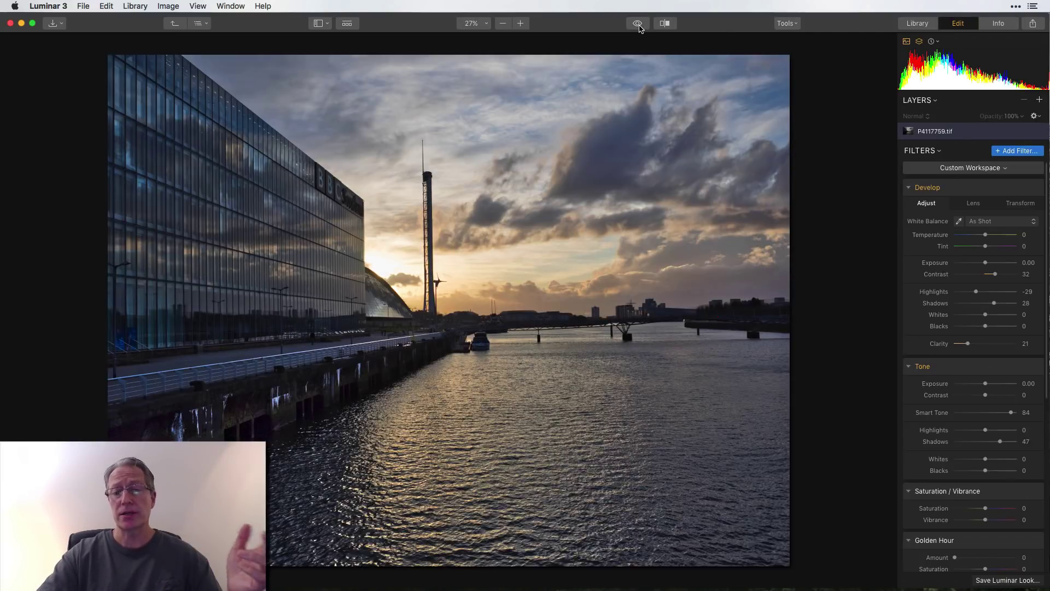
# Step: Compare the edit against the original, then set Develop Temperature 4 and Tint 18
pyautogui.click(639, 25)
pyautogui.click(640, 28)
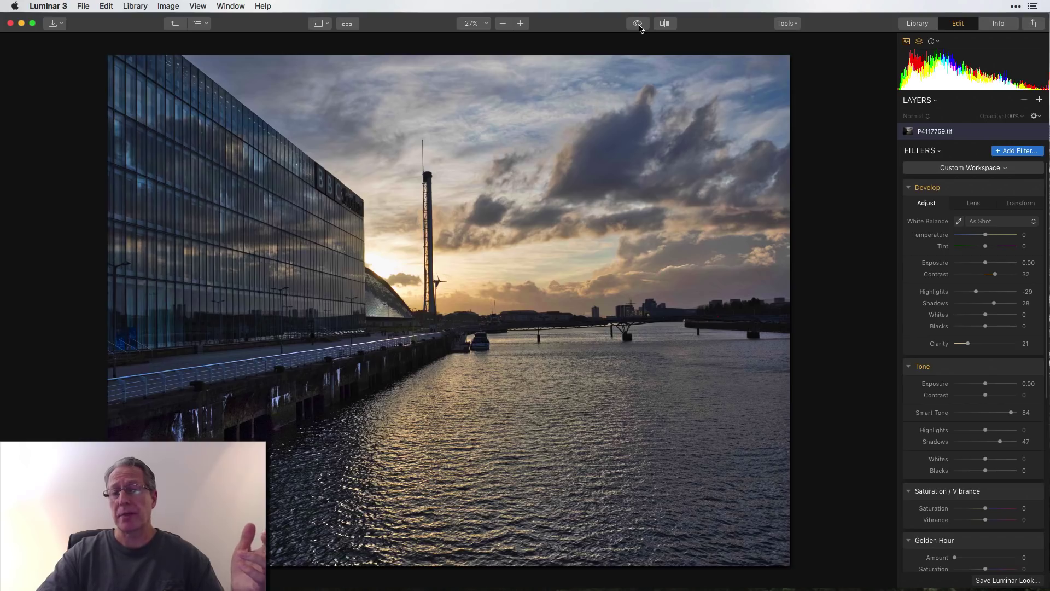
pyautogui.click(640, 29)
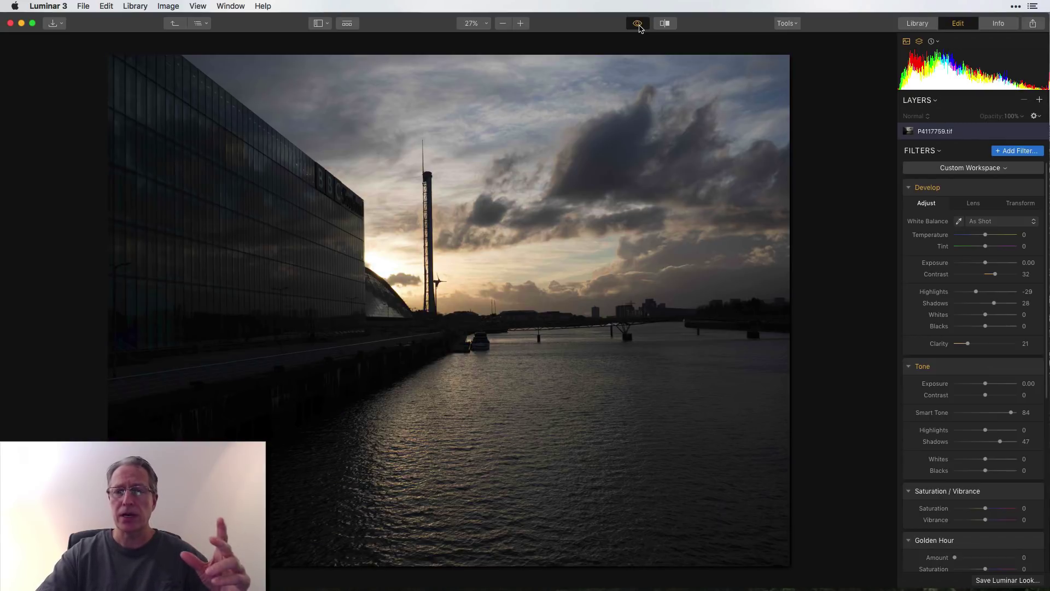
pyautogui.click(640, 28)
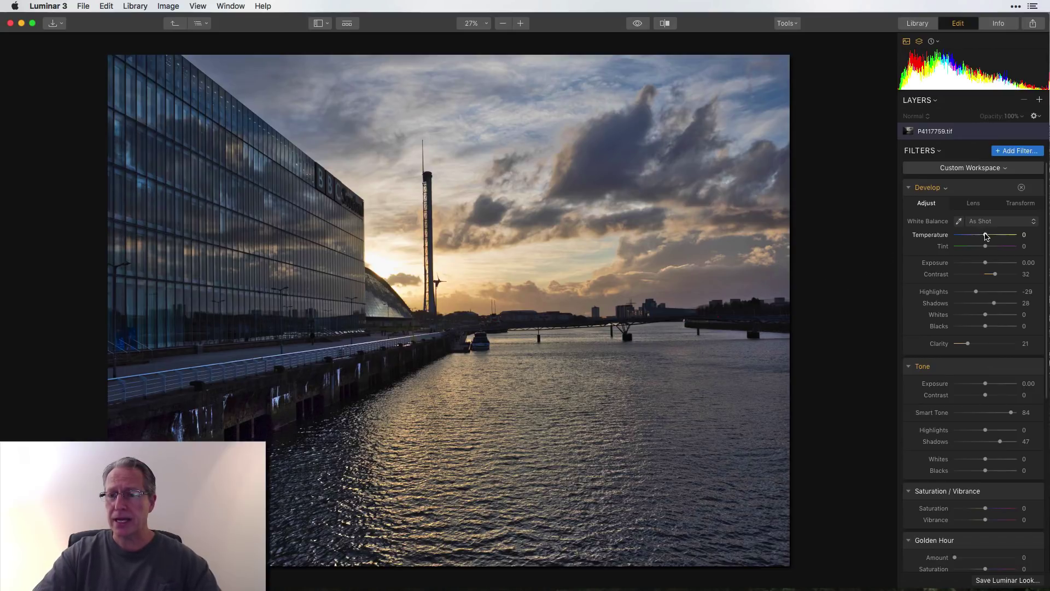
pyautogui.moveTo(987, 237); pyautogui.dragTo(993, 247)
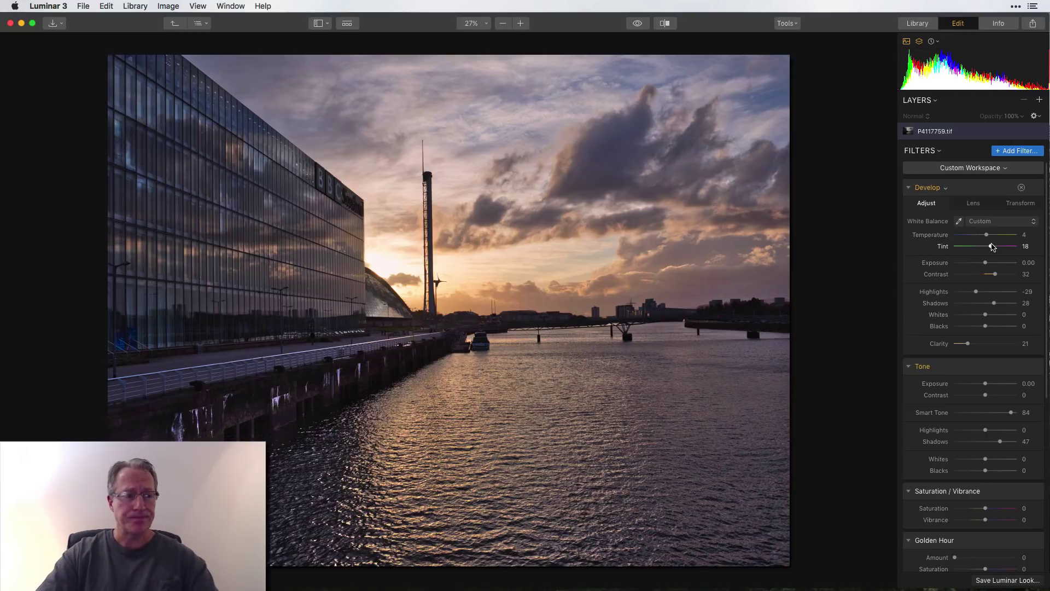
# Step: Raise Saturation / Vibrance Vibrance to 29 and Golden Hour Amount to 19
pyautogui.scroll(-5, 988, 366)
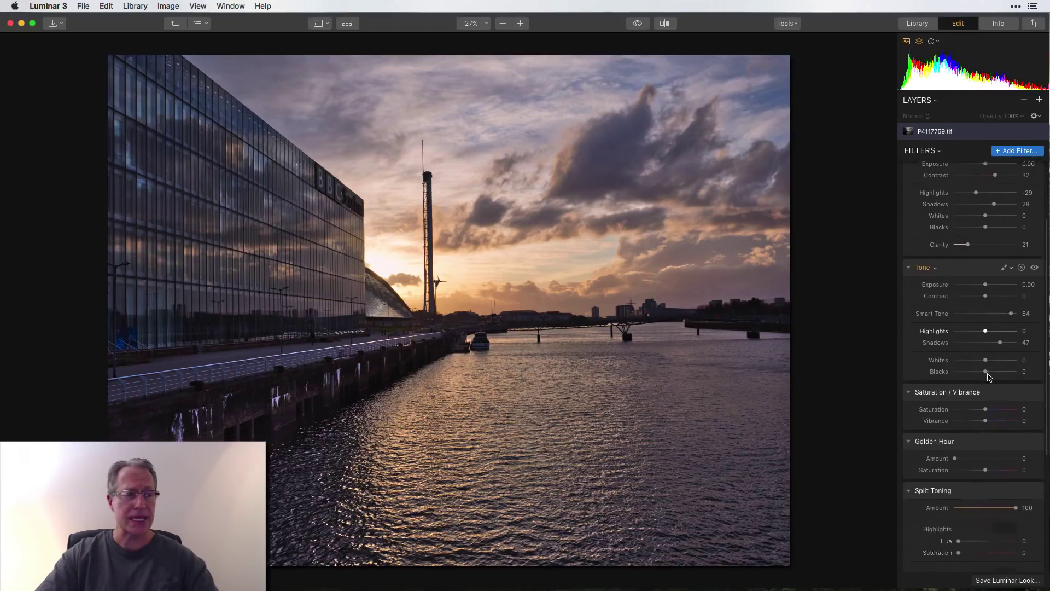
pyautogui.scroll(-2, 988, 377)
pyautogui.moveTo(987, 387); pyautogui.dragTo(997, 389)
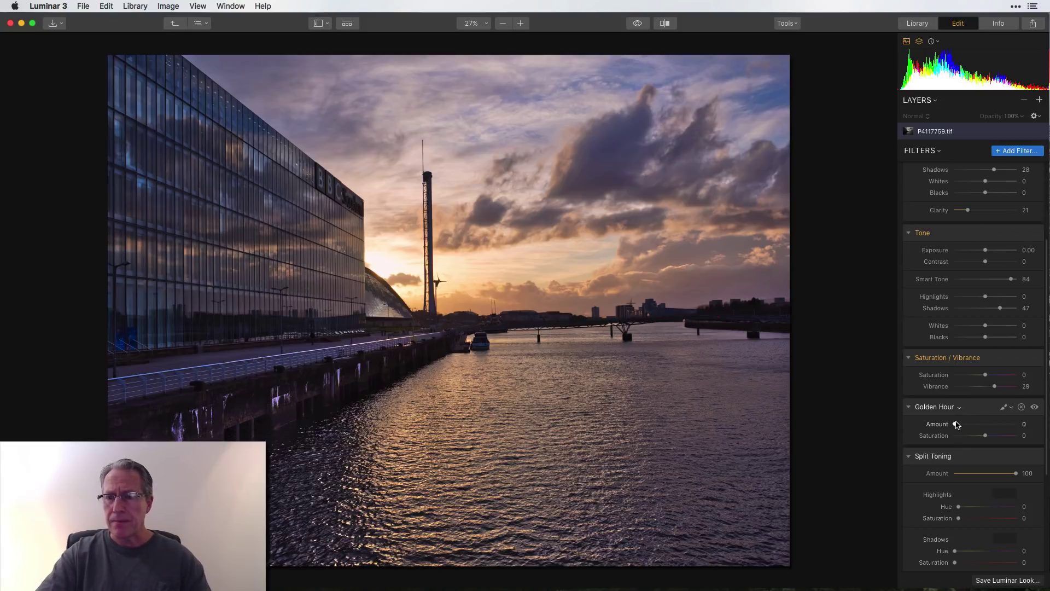
pyautogui.moveTo(955, 424); pyautogui.dragTo(970, 426)
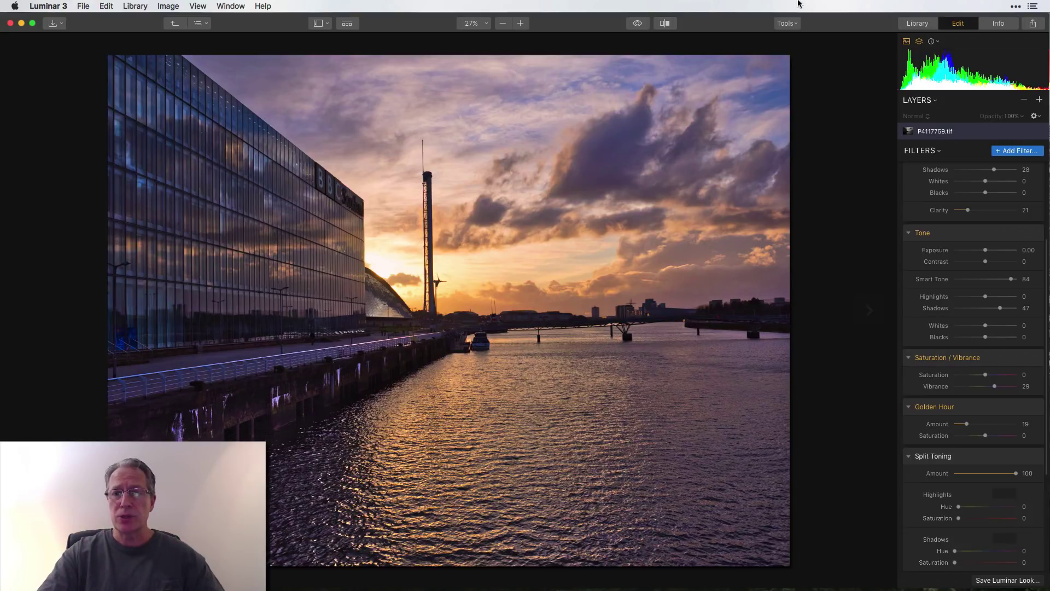
pyautogui.click(786, 23)
# Step: Rotate the photo to level the horizon and crop it to a 16:9 frame
pyautogui.click(787, 39)
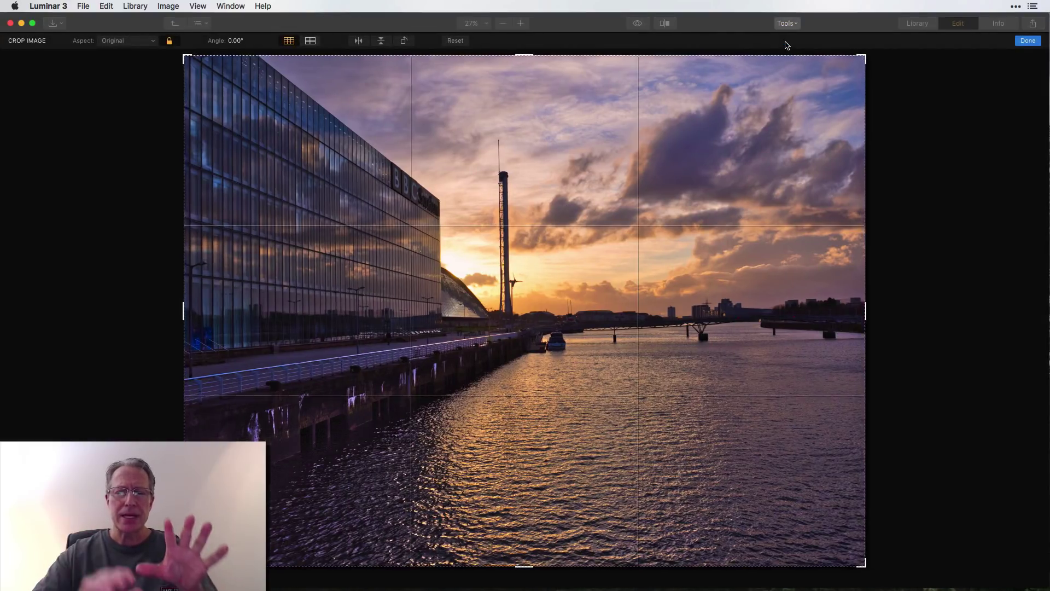
pyautogui.moveTo(870, 301); pyautogui.dragTo(878, 339)
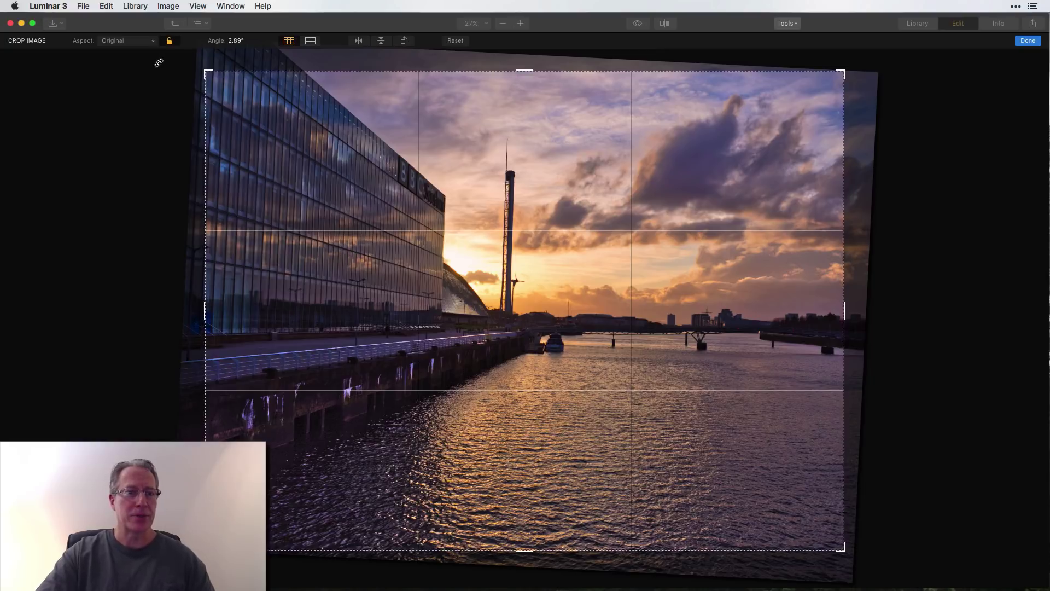
pyautogui.click(121, 44)
pyautogui.click(126, 108)
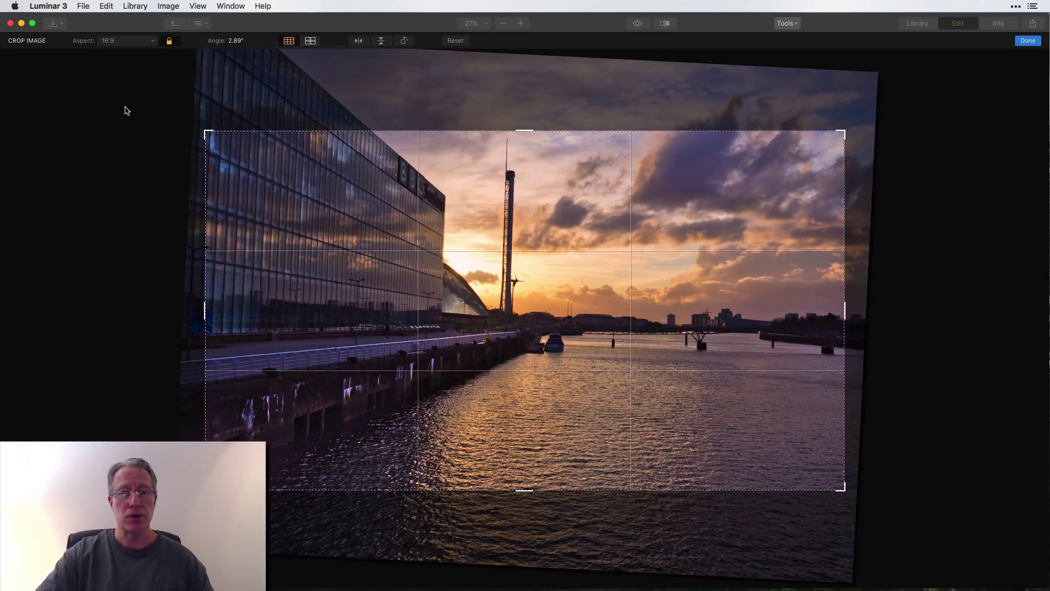
pyautogui.moveTo(494, 297); pyautogui.dragTo(497, 346)
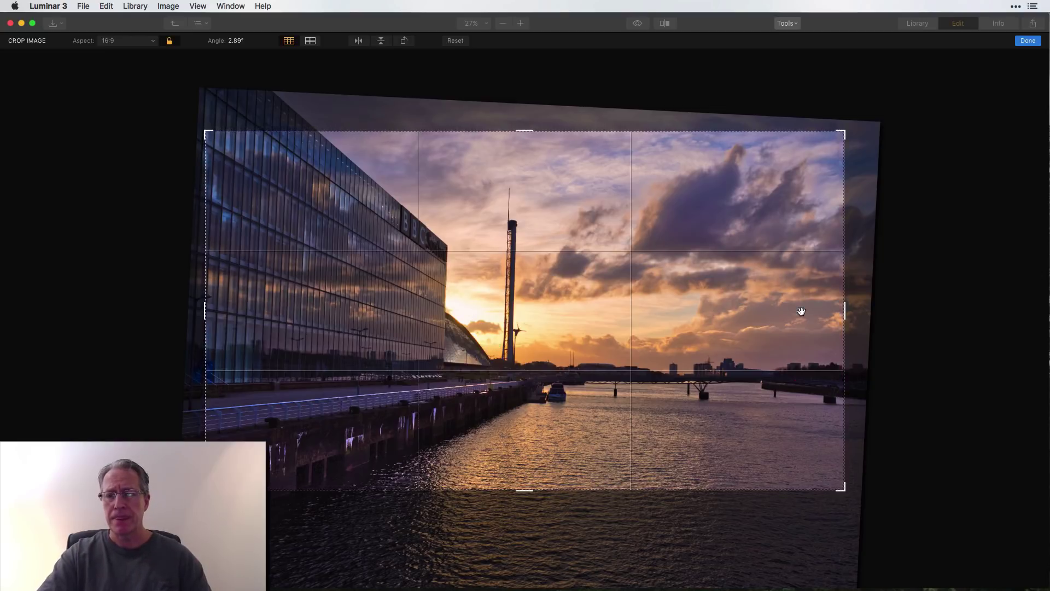
pyautogui.moveTo(853, 310); pyautogui.dragTo(870, 315)
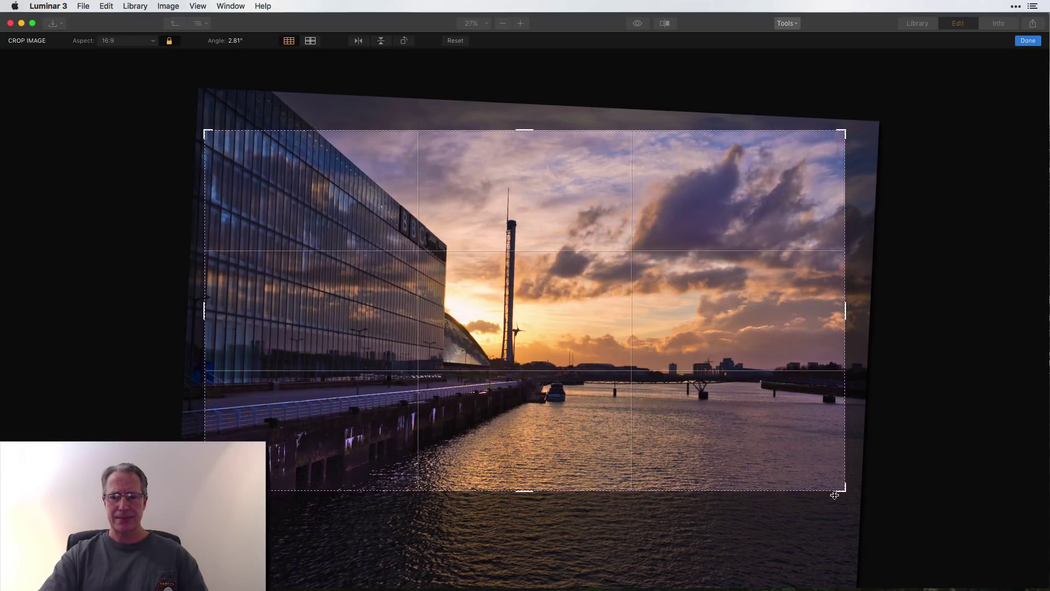
pyautogui.moveTo(842, 489); pyautogui.dragTo(854, 493)
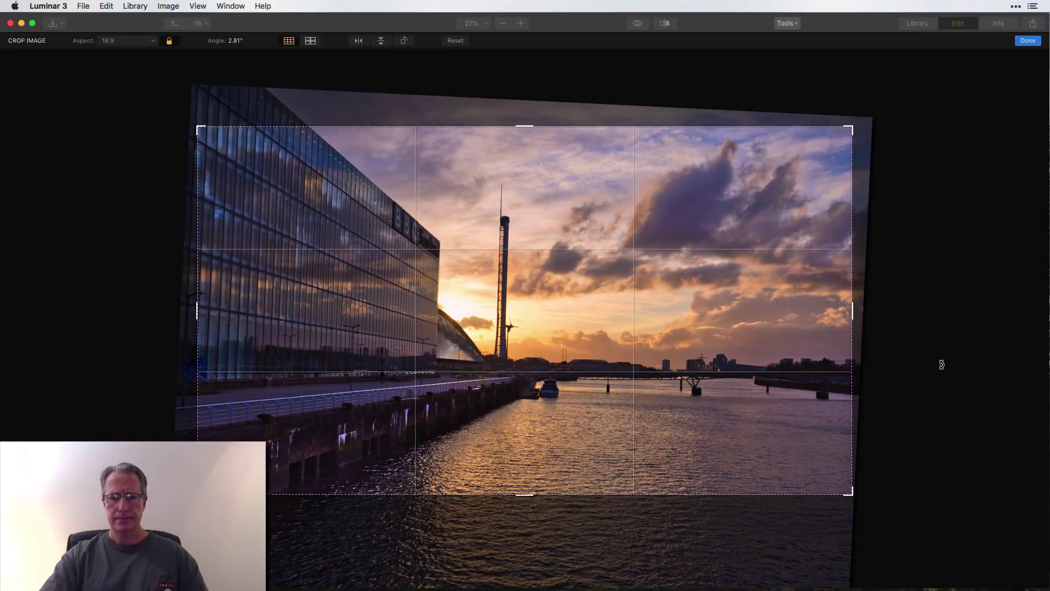
pyautogui.click(1028, 41)
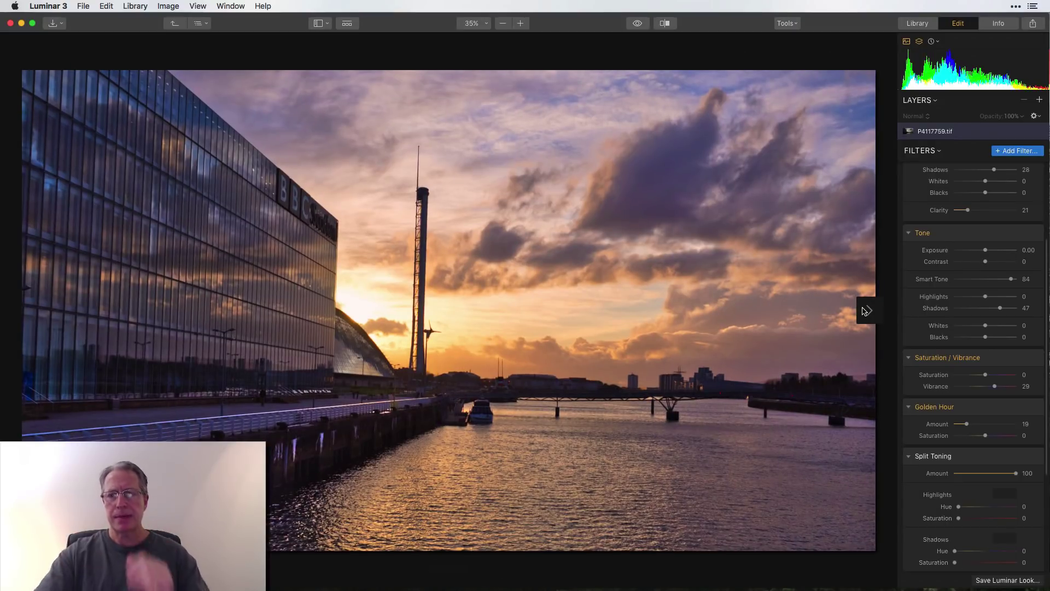
# Step: Reopen the crop and fine-tune the rotation to 2.58°, then apply it
pyautogui.click(786, 23)
pyautogui.click(789, 41)
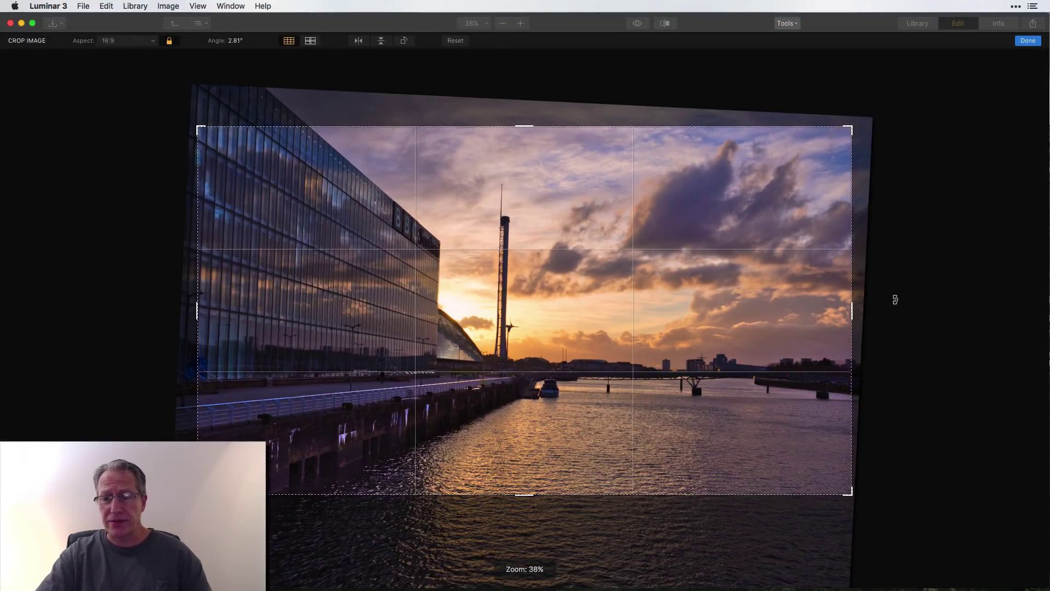
pyautogui.moveTo(896, 300); pyautogui.dragTo(892, 297)
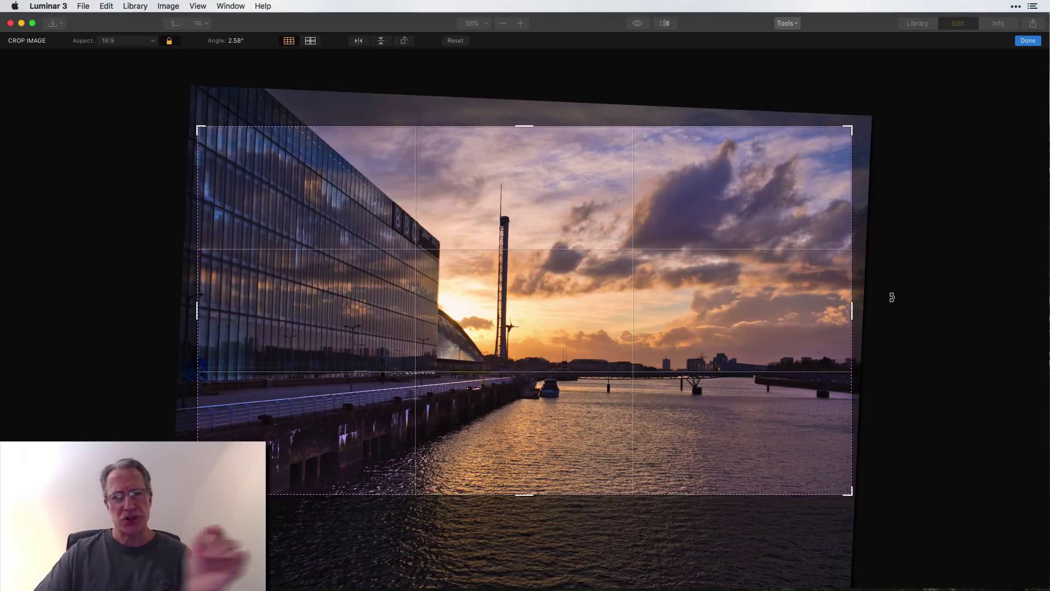
pyautogui.click(1028, 41)
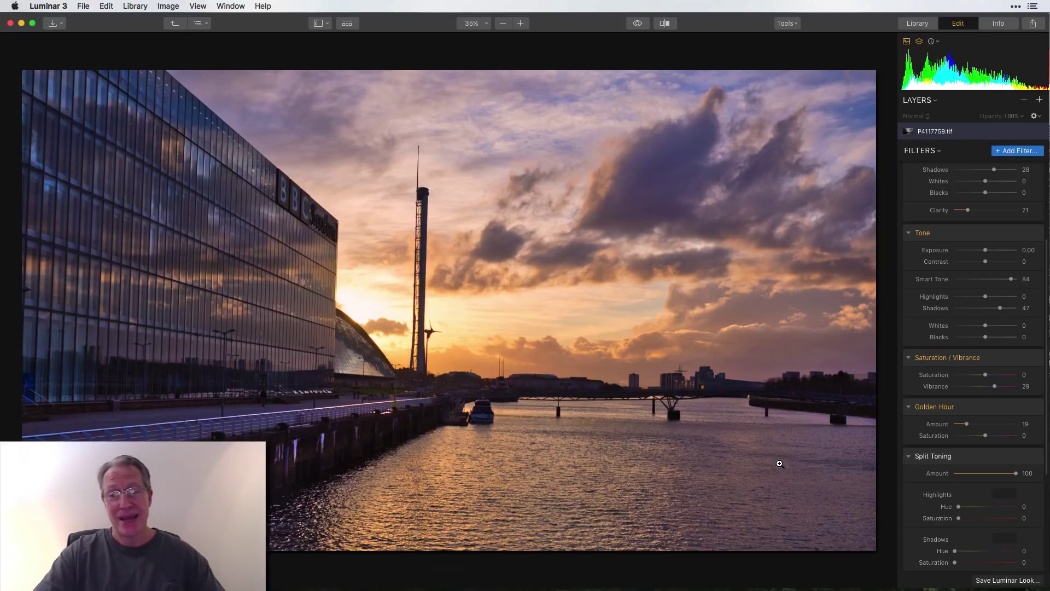
# Step: Split-tone with Highlights Hue 26, Saturation 41 and Shadows Hue 199, Saturation 16
pyautogui.scroll(-6, 905, 446)
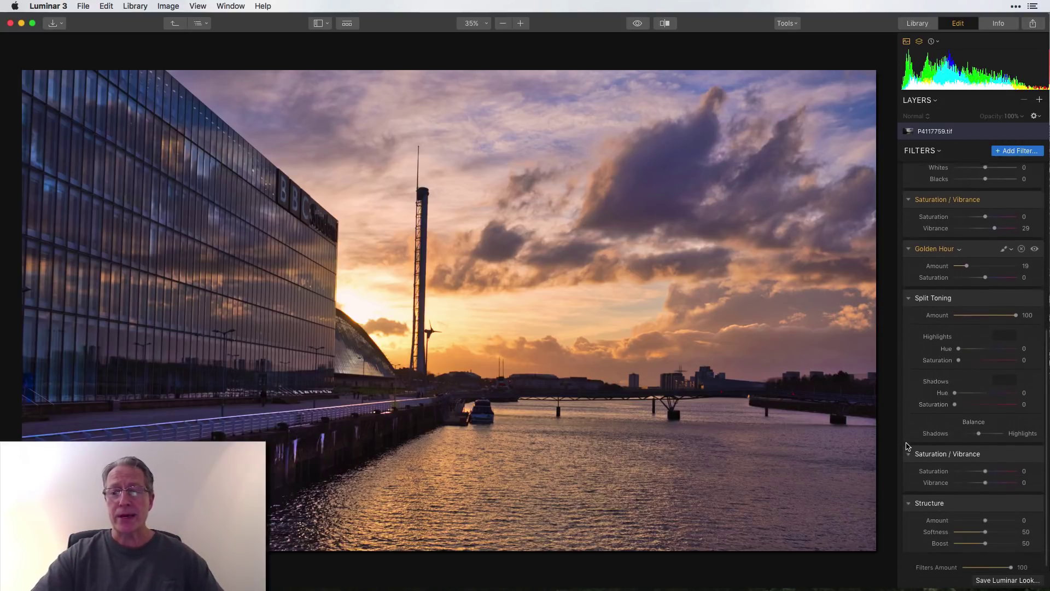
pyautogui.scroll(-1, 907, 446)
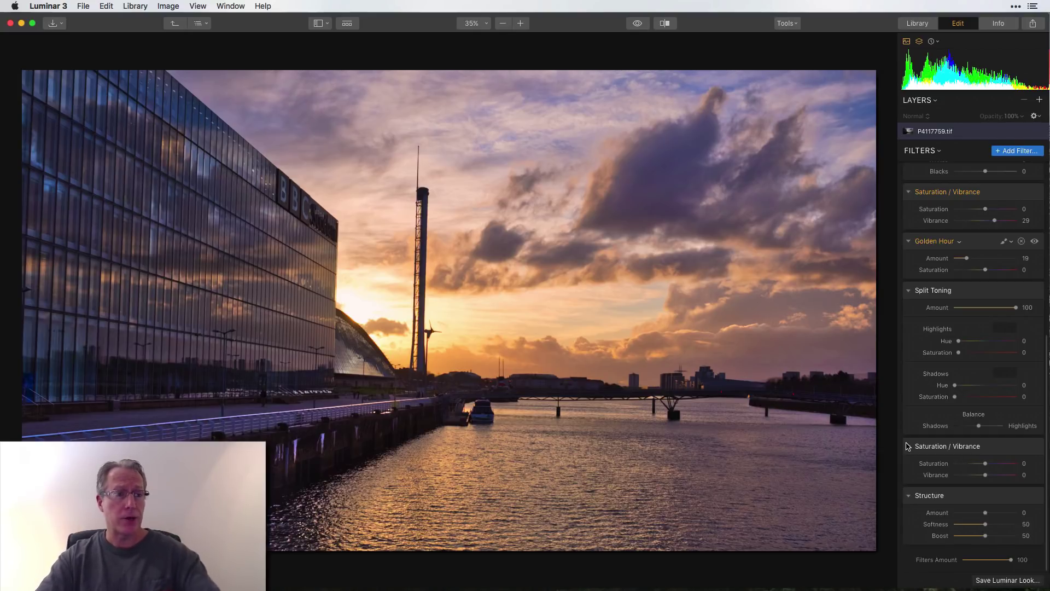
pyautogui.moveTo(958, 340); pyautogui.dragTo(962, 343)
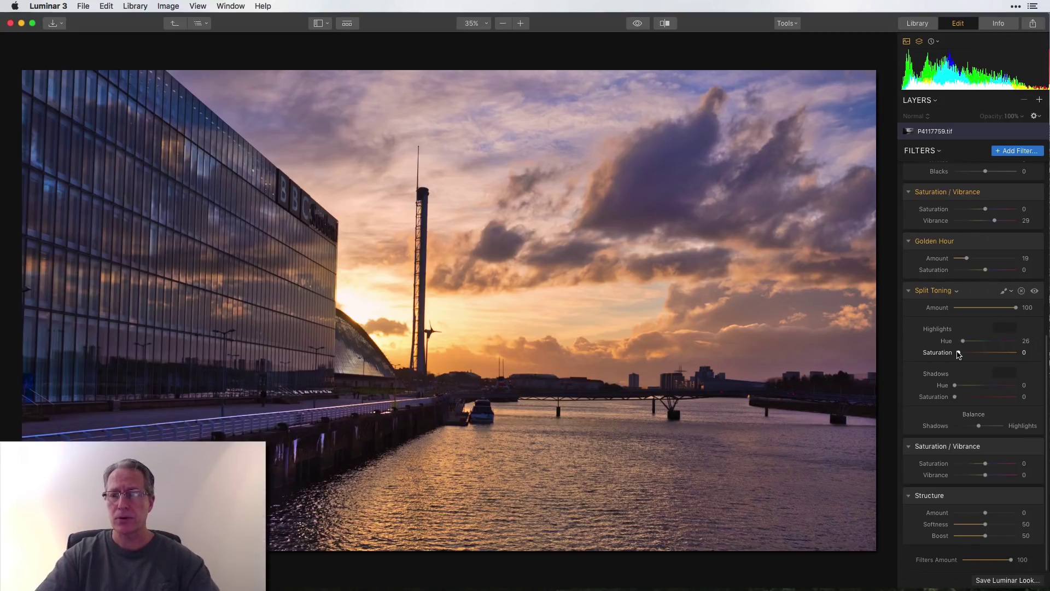
pyautogui.moveTo(959, 353); pyautogui.dragTo(985, 355)
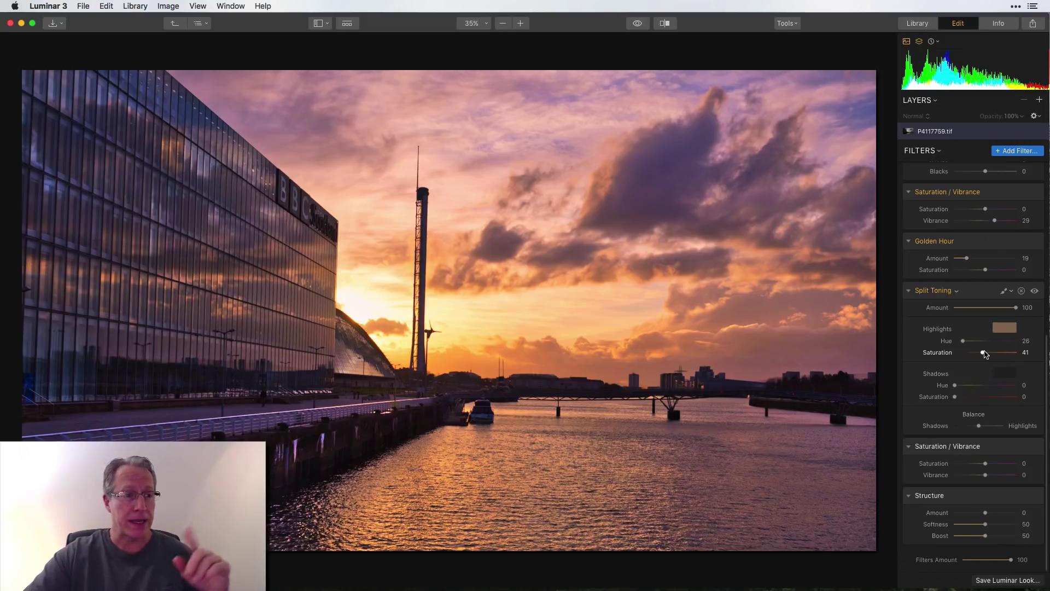
pyautogui.moveTo(956, 385)
pyautogui.mouseDown()
pyautogui.moveTo(1000, 387)
pyautogui.moveTo(958, 397)
pyautogui.moveTo(966, 399)
pyautogui.mouseUp()
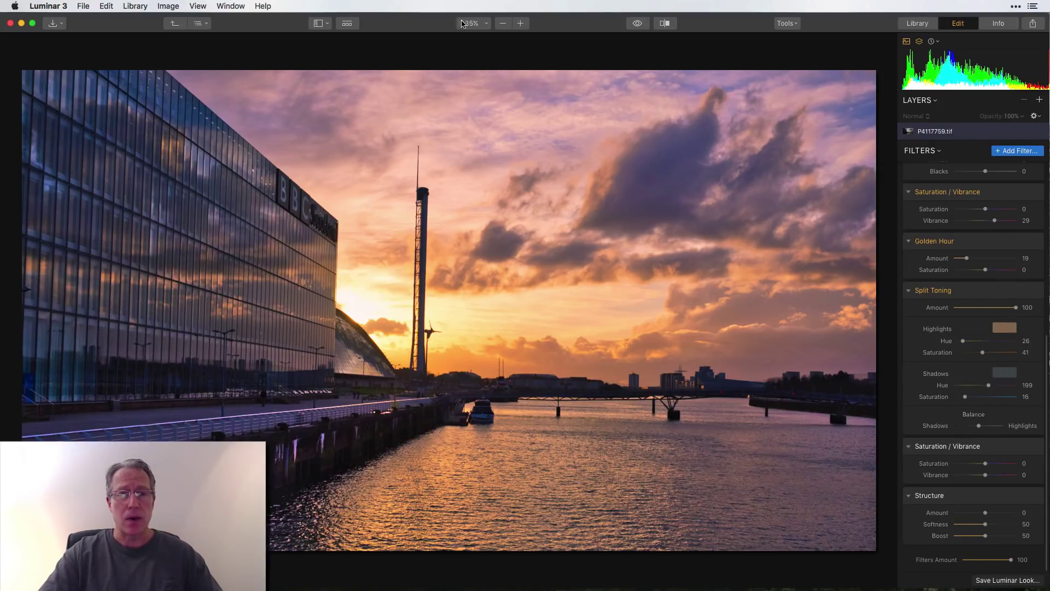
# Step: Compare with the original, then lower the second Saturation / Vibrance Saturation to about -40
pyautogui.click(638, 24)
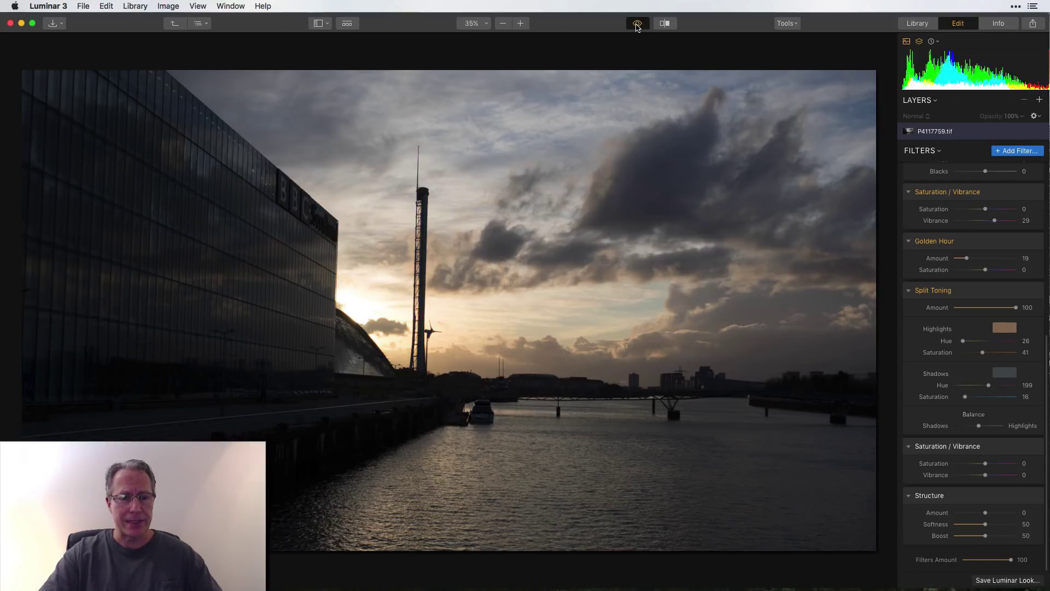
pyautogui.click(637, 25)
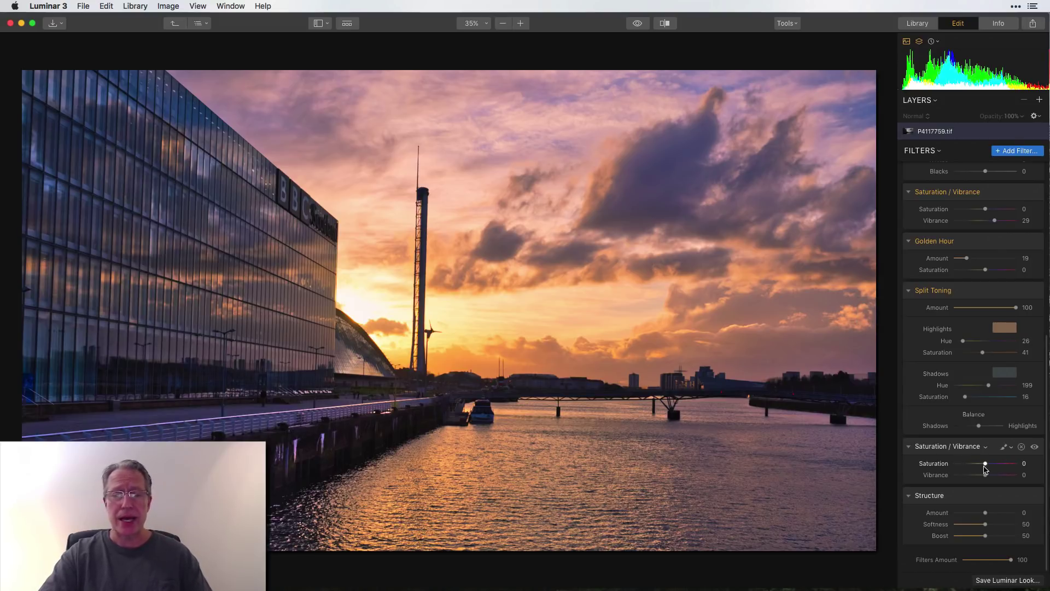
pyautogui.moveTo(985, 467); pyautogui.dragTo(972, 466)
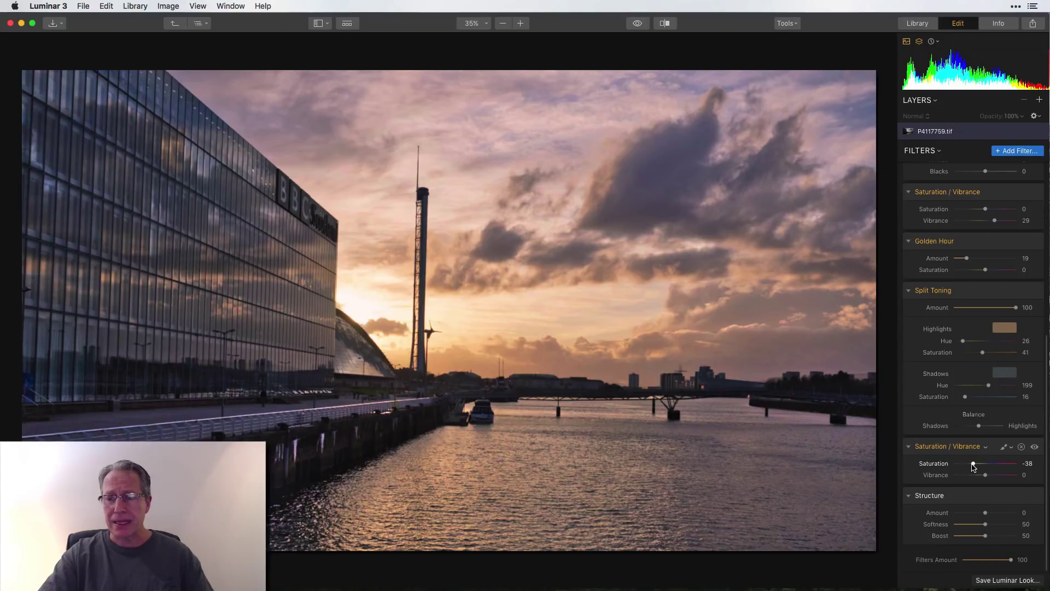
# Step: Brush-mask the desaturation over the railing, quay wall and moored boats, using a smaller brush for detail
pyautogui.click(1009, 446)
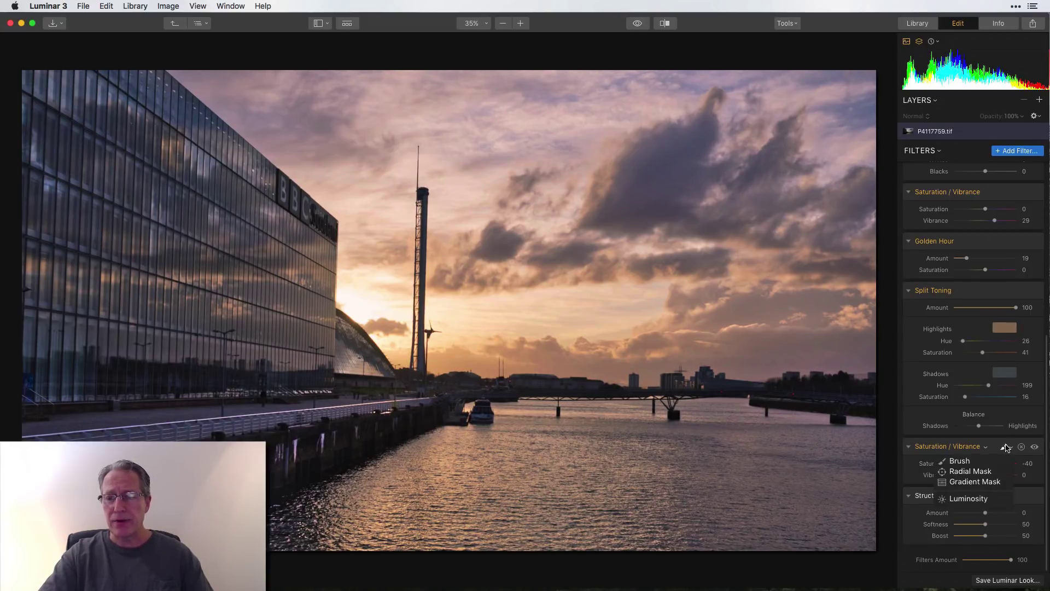
pyautogui.click(952, 458)
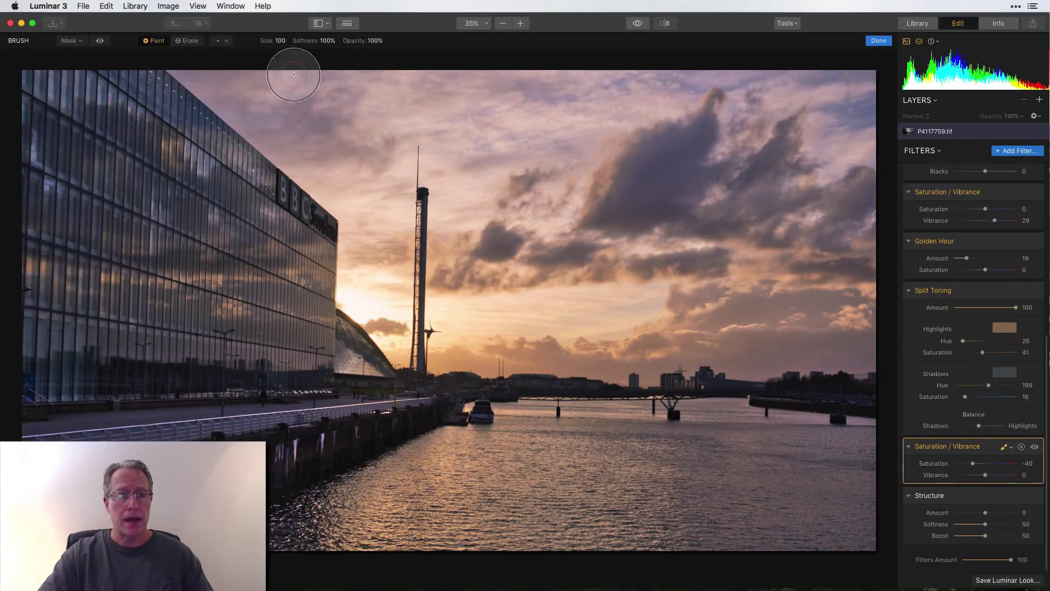
pyautogui.moveTo(252, 414)
pyautogui.mouseDown()
pyautogui.moveTo(19, 433)
pyautogui.moveTo(54, 436)
pyautogui.mouseUp()
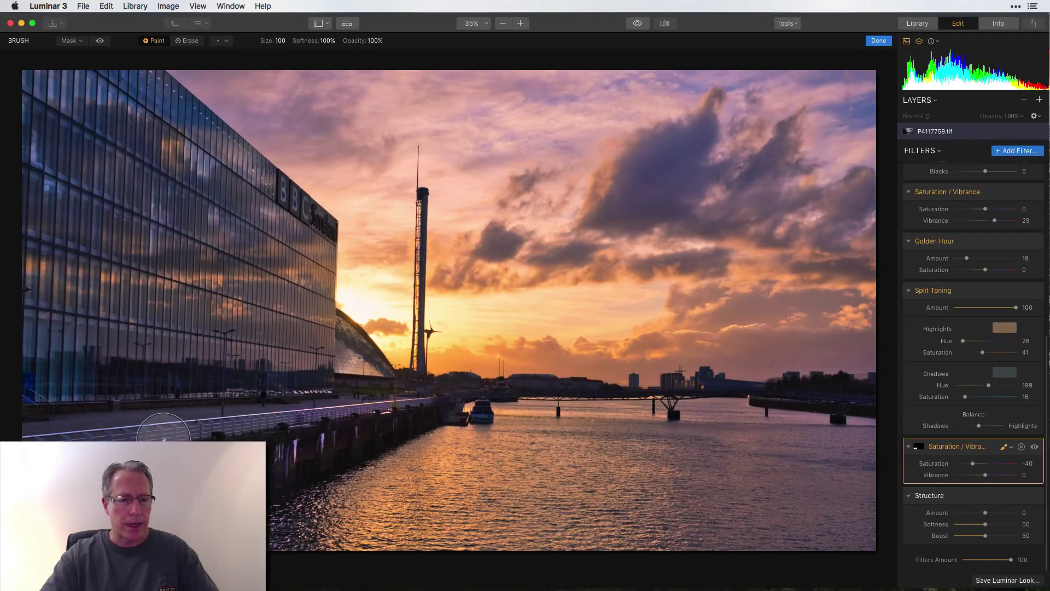
pyautogui.moveTo(164, 440)
pyautogui.mouseDown()
pyautogui.moveTo(245, 413)
pyautogui.moveTo(424, 398)
pyautogui.moveTo(274, 449)
pyautogui.moveTo(269, 468)
pyautogui.moveTo(410, 405)
pyautogui.moveTo(448, 404)
pyautogui.mouseUp()
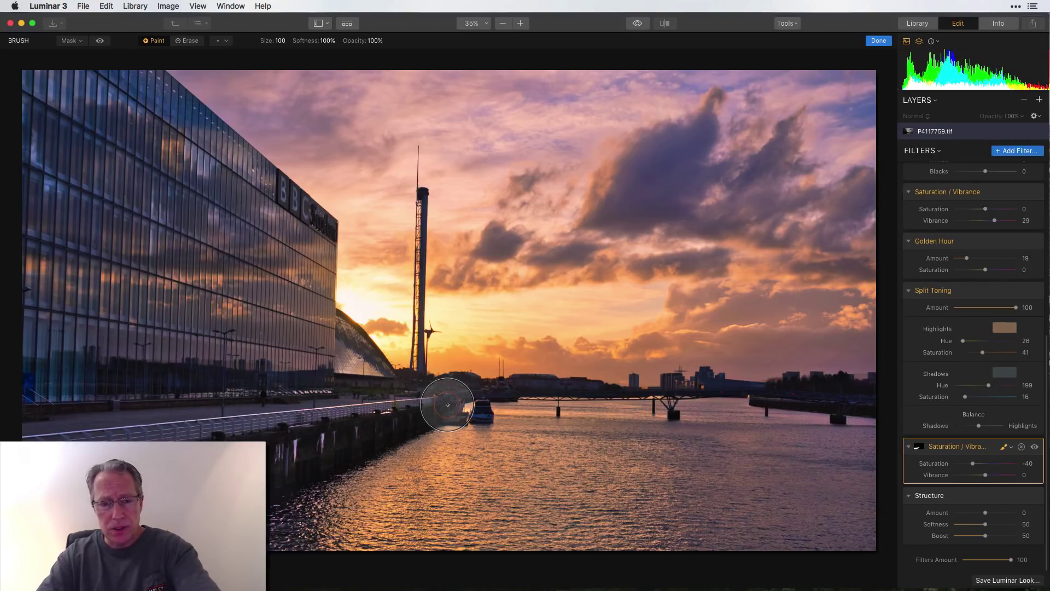
pyautogui.press('[')
pyautogui.press('[')
pyautogui.press('[')
pyautogui.press('[')
pyautogui.press('[')
pyautogui.press('[')
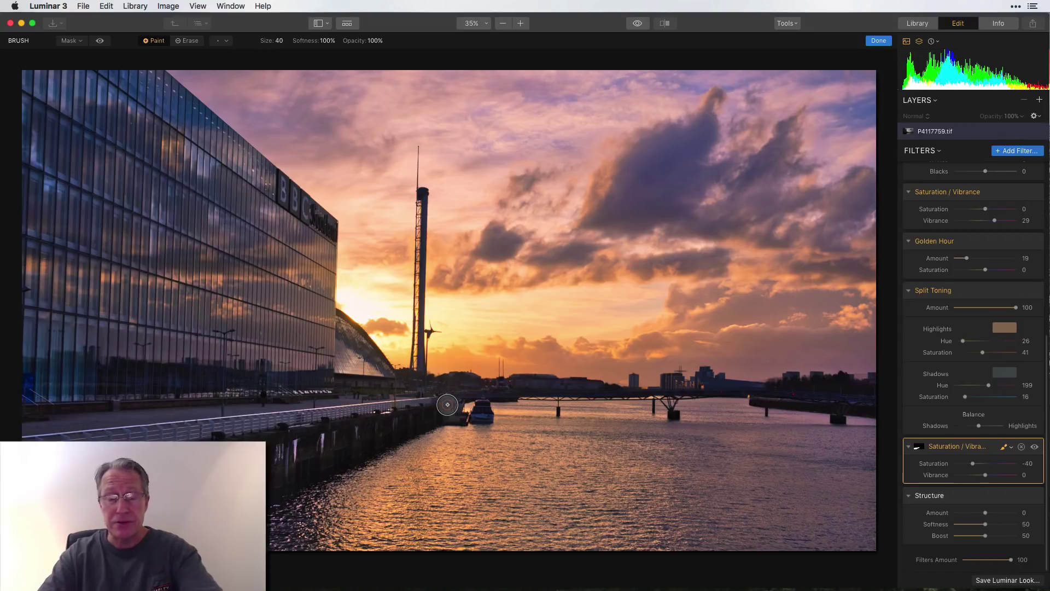
pyautogui.moveTo(445, 404)
pyautogui.mouseDown()
pyautogui.moveTo(494, 386)
pyautogui.moveTo(436, 388)
pyautogui.moveTo(708, 381)
pyautogui.moveTo(834, 394)
pyautogui.moveTo(801, 386)
pyautogui.moveTo(867, 384)
pyautogui.moveTo(867, 400)
pyautogui.moveTo(814, 392)
pyautogui.moveTo(860, 402)
pyautogui.moveTo(763, 398)
pyautogui.mouseUp()
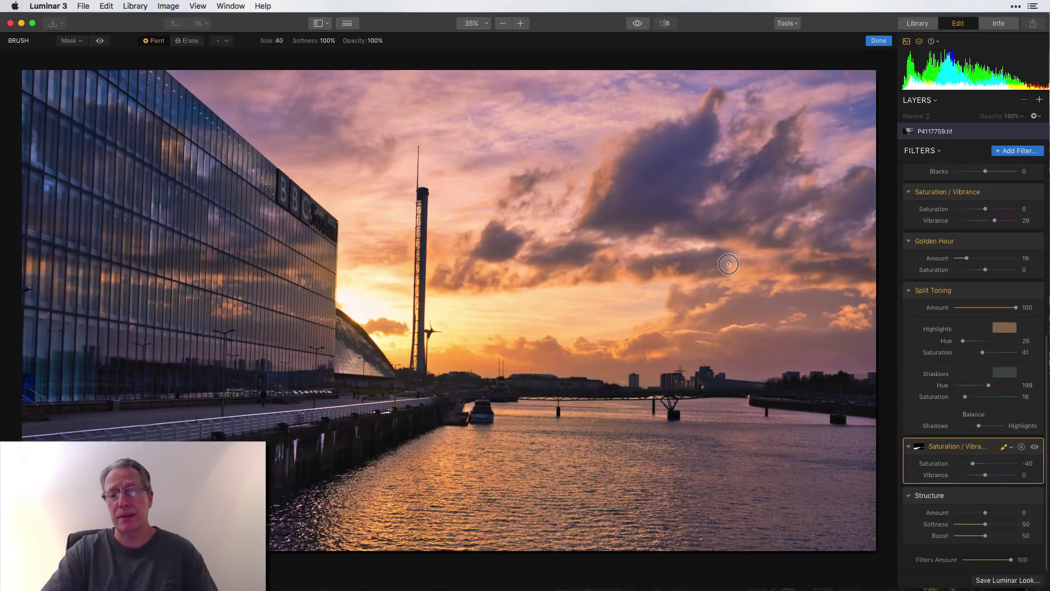
pyautogui.click(878, 40)
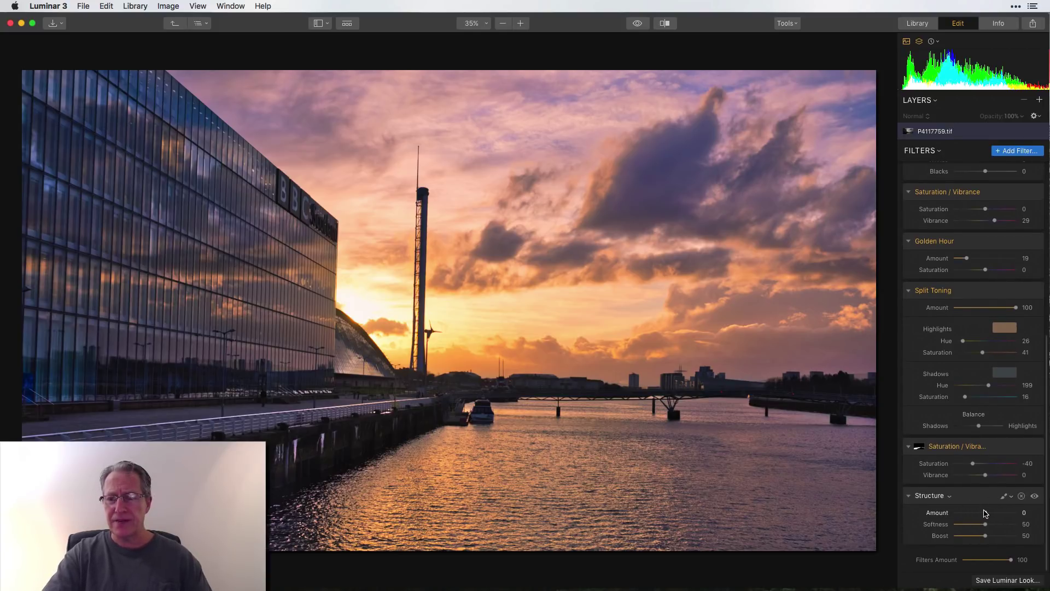
# Step: Pull the Structure filter's Amount down to -56 to soften fine detail
pyautogui.moveTo(981, 514); pyautogui.dragTo(968, 513)
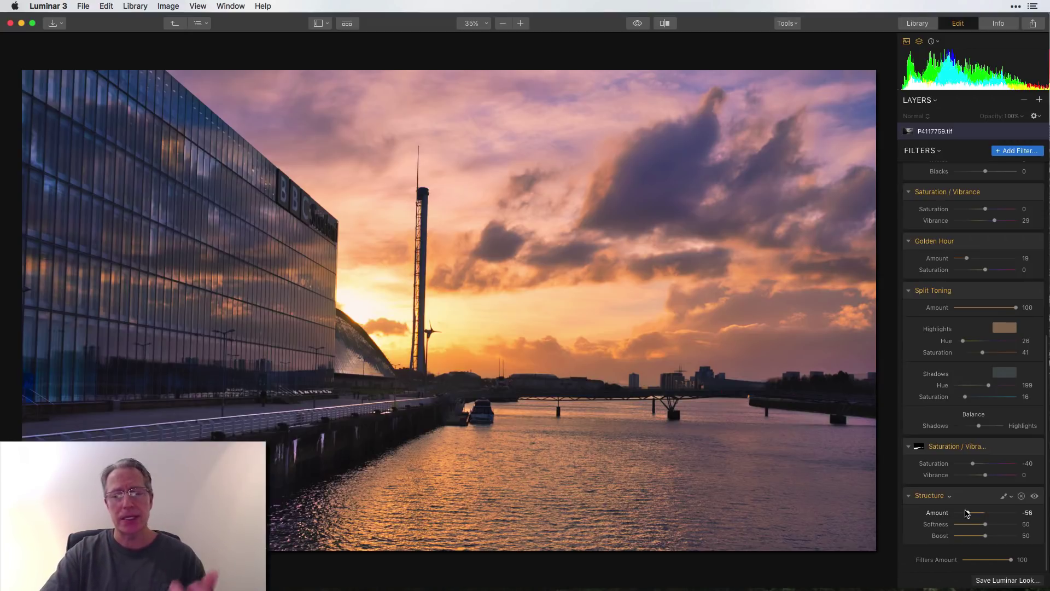
pyautogui.click(1006, 496)
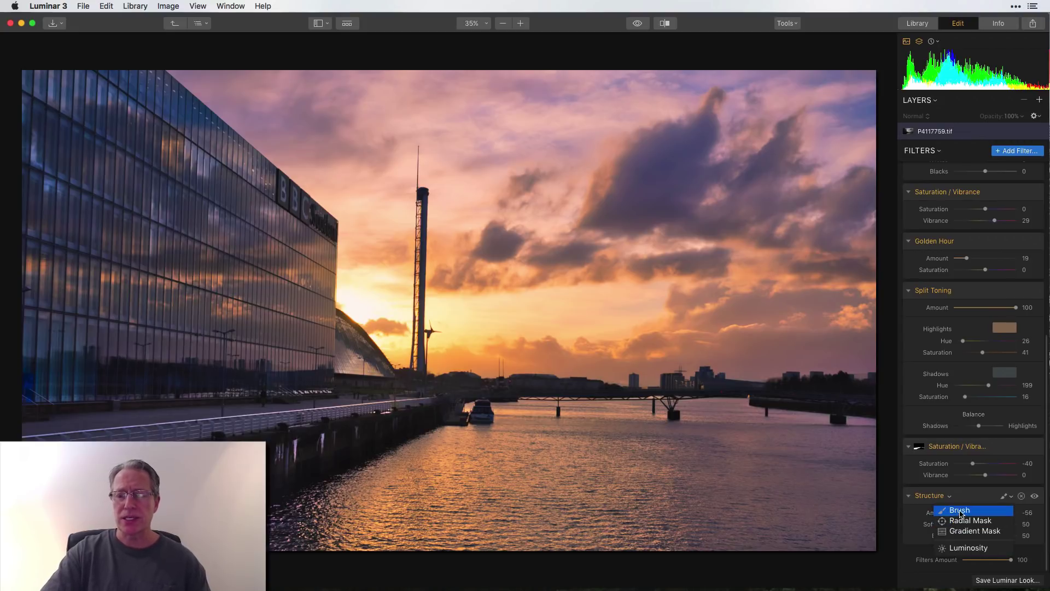
# Step: Paint the Structure mask over the sky and river with an enlarged brush, checking the red overlay
pyautogui.click(960, 511)
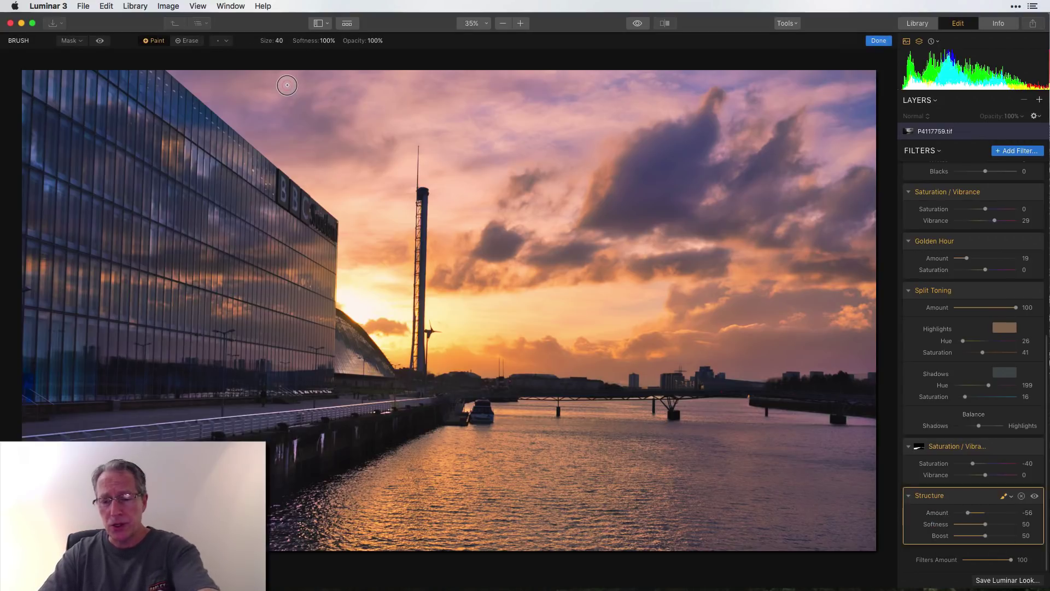
pyautogui.press(']')
pyautogui.press(']')
pyautogui.press(']')
pyautogui.press(']')
pyautogui.press(']')
pyautogui.press(']')
pyautogui.press(']')
pyautogui.press(']')
pyautogui.press(']')
pyautogui.press(']')
pyautogui.press(']')
pyautogui.press(']')
pyautogui.press(']')
pyautogui.press(']')
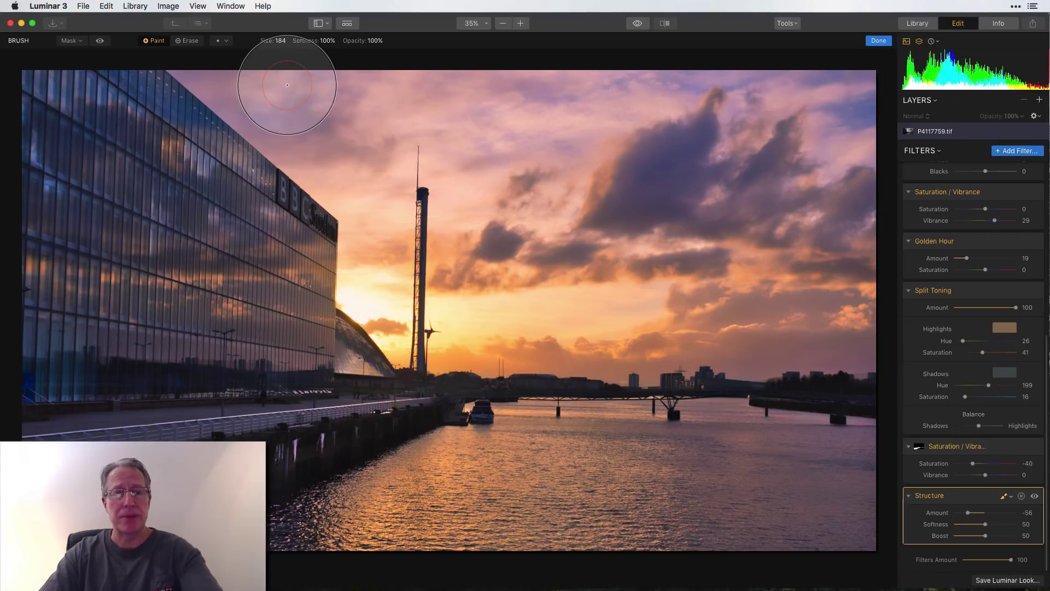
pyautogui.moveTo(314, 93)
pyautogui.mouseDown()
pyautogui.moveTo(338, 100)
pyautogui.moveTo(201, 61)
pyautogui.moveTo(350, 142)
pyautogui.moveTo(386, 301)
pyautogui.moveTo(341, 108)
pyautogui.moveTo(454, 136)
pyautogui.moveTo(472, 304)
pyautogui.moveTo(508, 329)
pyautogui.moveTo(777, 335)
pyautogui.moveTo(878, 318)
pyautogui.moveTo(718, 274)
pyautogui.moveTo(875, 240)
pyautogui.moveTo(779, 162)
pyautogui.moveTo(841, 100)
pyautogui.moveTo(574, 105)
pyautogui.moveTo(654, 103)
pyautogui.moveTo(428, 90)
pyautogui.moveTo(478, 132)
pyautogui.moveTo(493, 225)
pyautogui.moveTo(617, 168)
pyautogui.moveTo(496, 154)
pyautogui.moveTo(657, 215)
pyautogui.moveTo(465, 259)
pyautogui.moveTo(589, 312)
pyautogui.mouseUp()
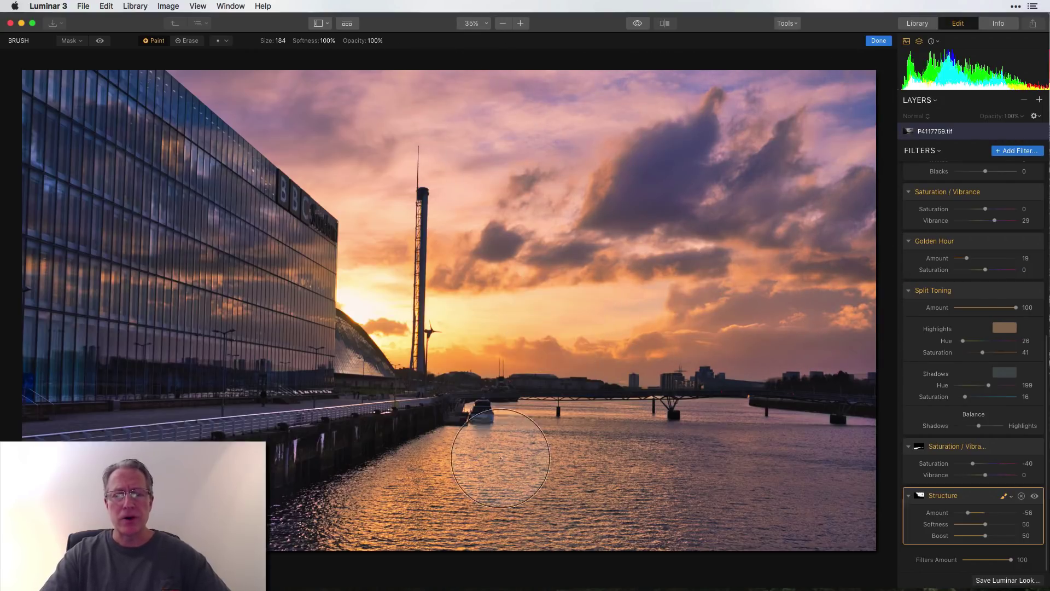
pyautogui.moveTo(501, 458)
pyautogui.mouseDown()
pyautogui.moveTo(821, 481)
pyautogui.moveTo(832, 524)
pyautogui.moveTo(675, 476)
pyautogui.moveTo(511, 451)
pyautogui.moveTo(387, 511)
pyautogui.moveTo(246, 536)
pyautogui.moveTo(848, 521)
pyautogui.moveTo(824, 515)
pyautogui.mouseUp()
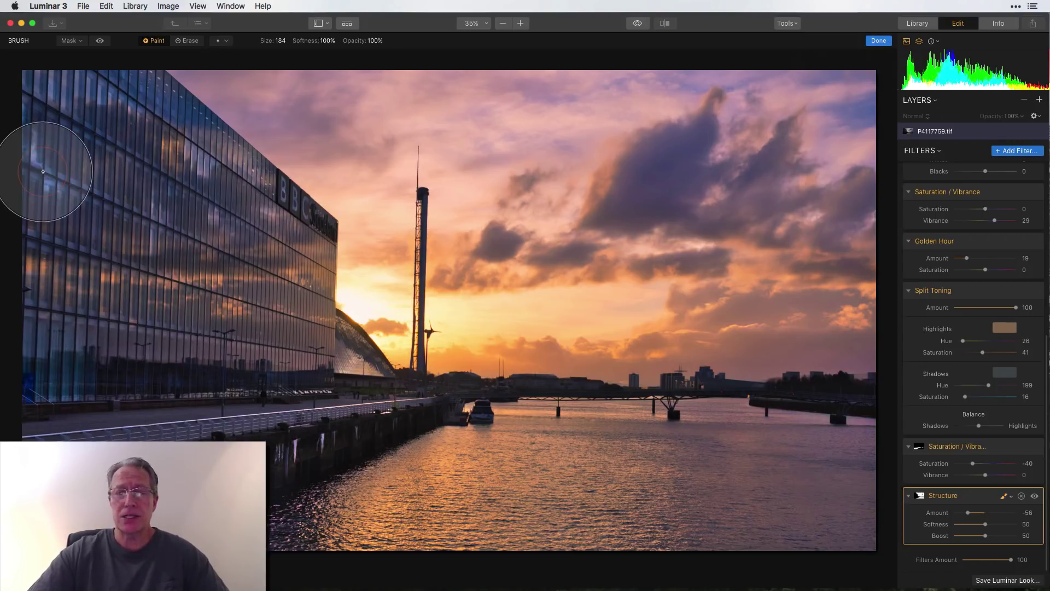
pyautogui.click(102, 42)
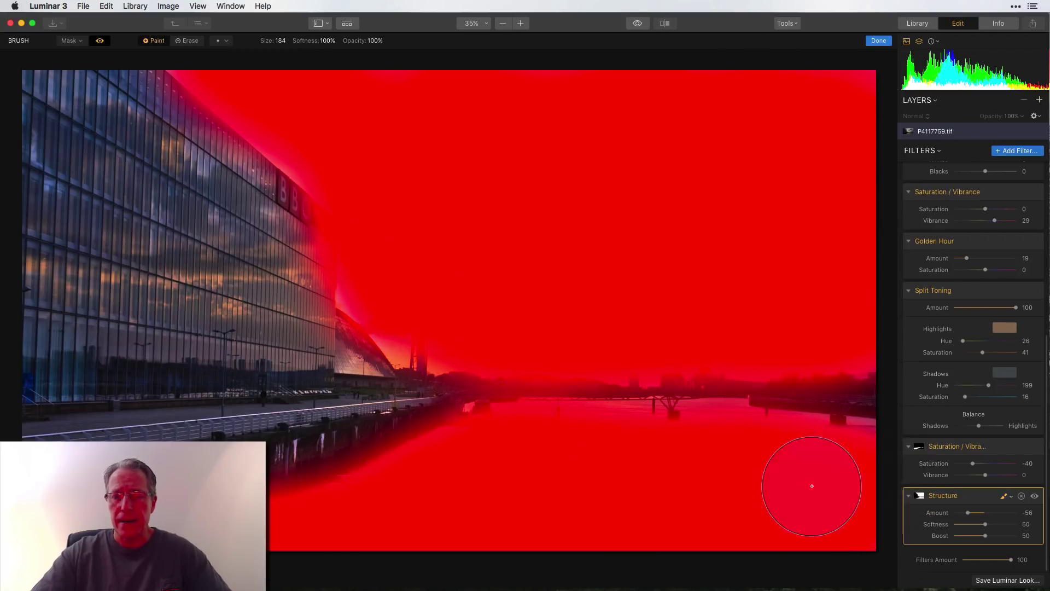
pyautogui.click(100, 40)
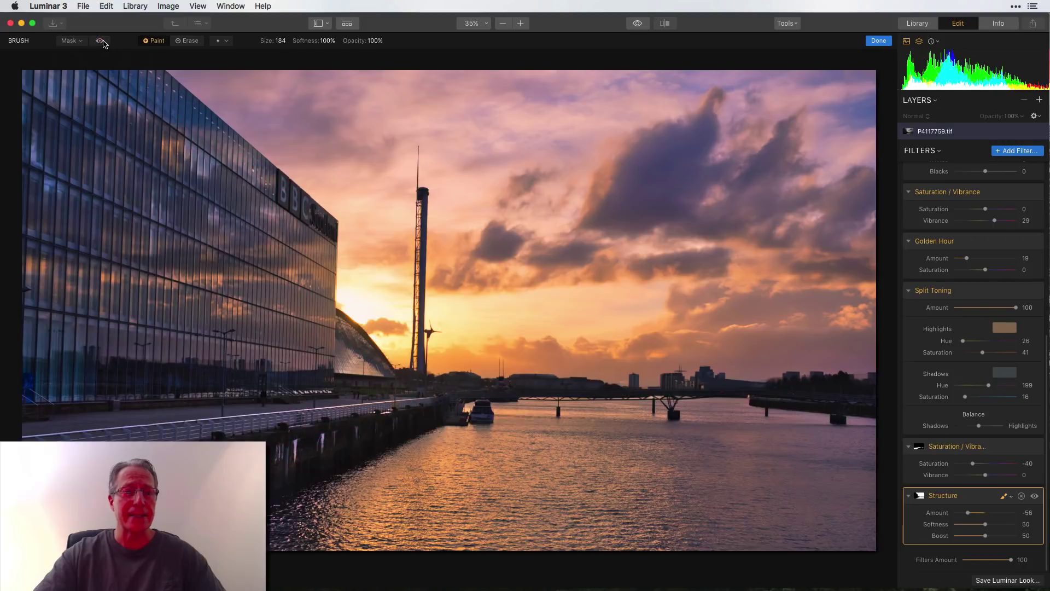
pyautogui.click(879, 41)
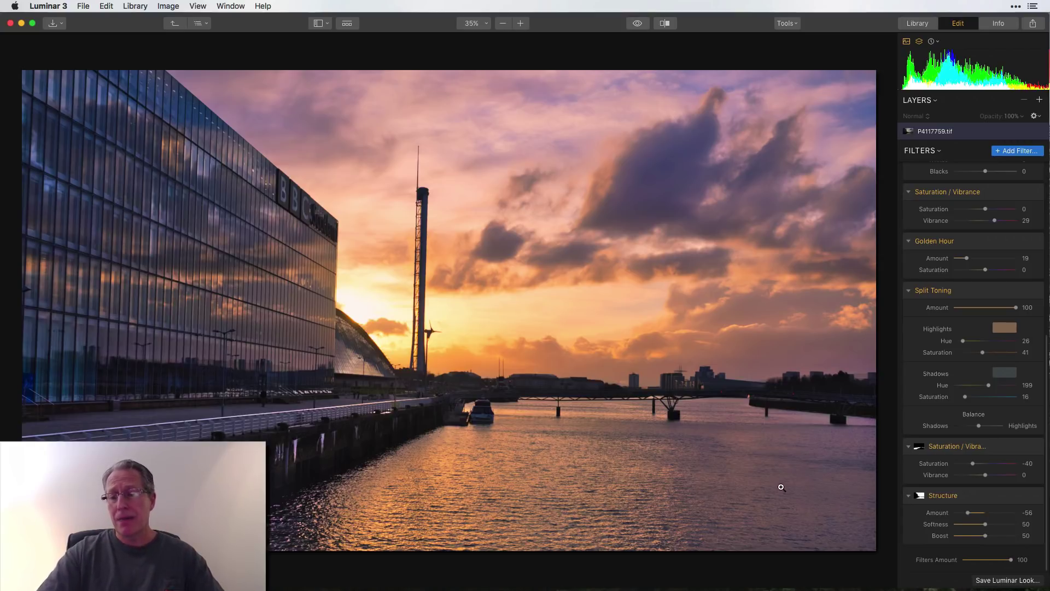
pyautogui.moveTo(921, 497)
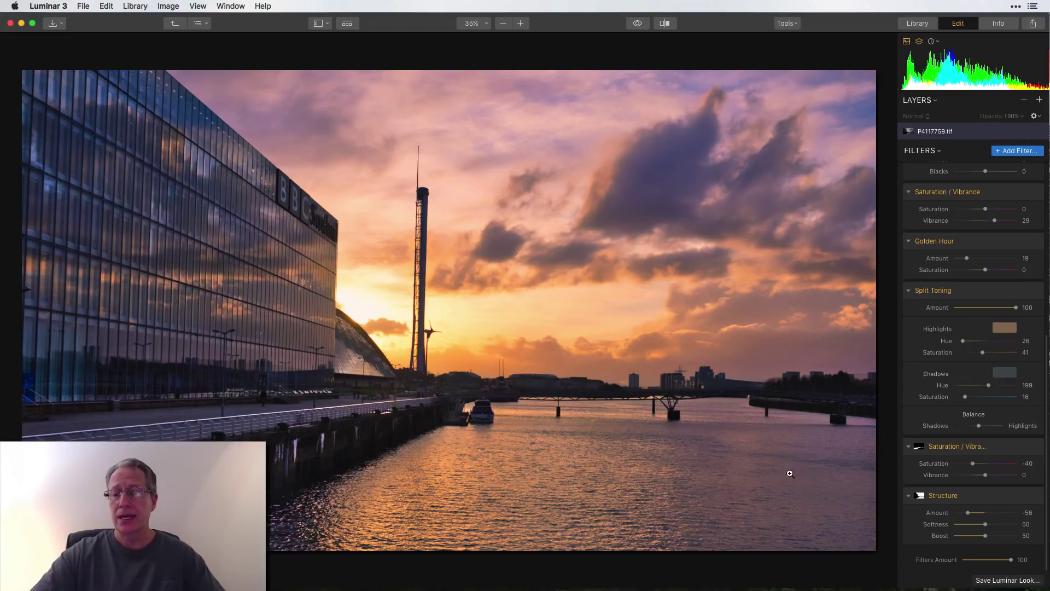
pyautogui.click(944, 496)
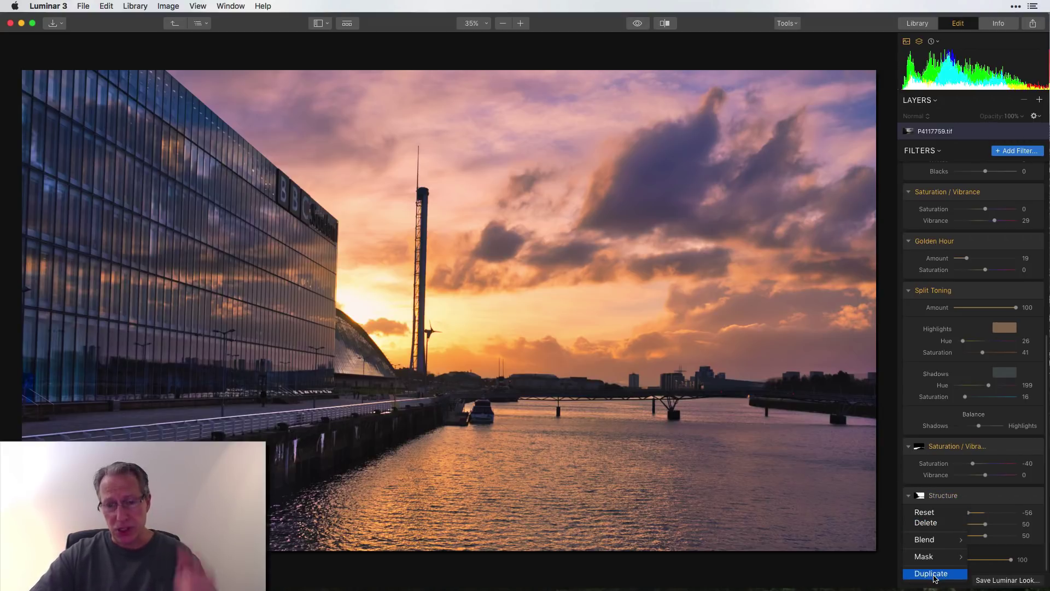
pyautogui.click(887, 424)
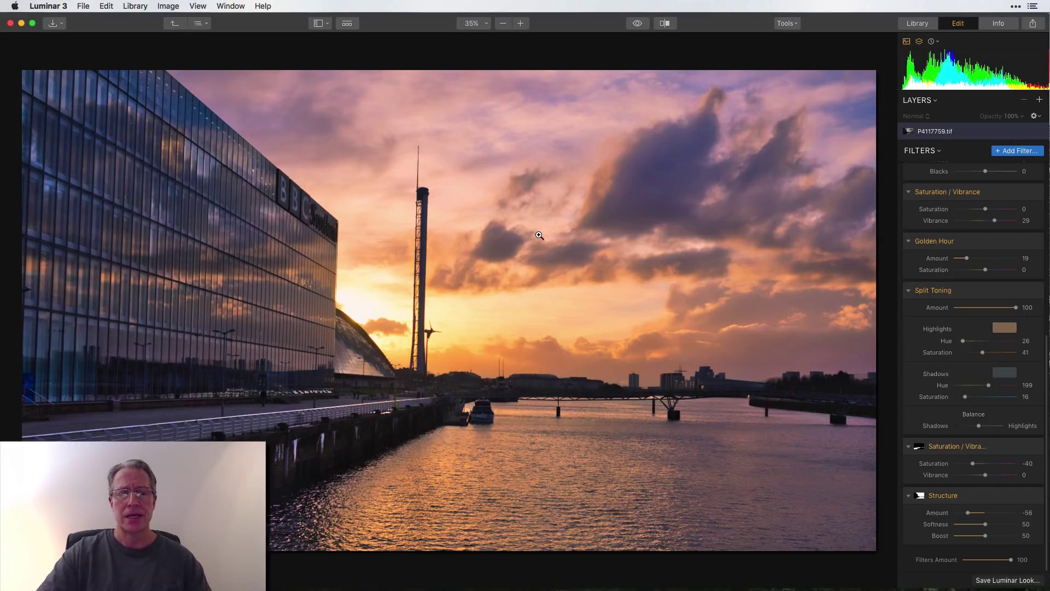
# Step: Add a second Structure filter at Amount 37 and set its mask to Brush
pyautogui.click(1011, 151)
pyautogui.click(808, 172)
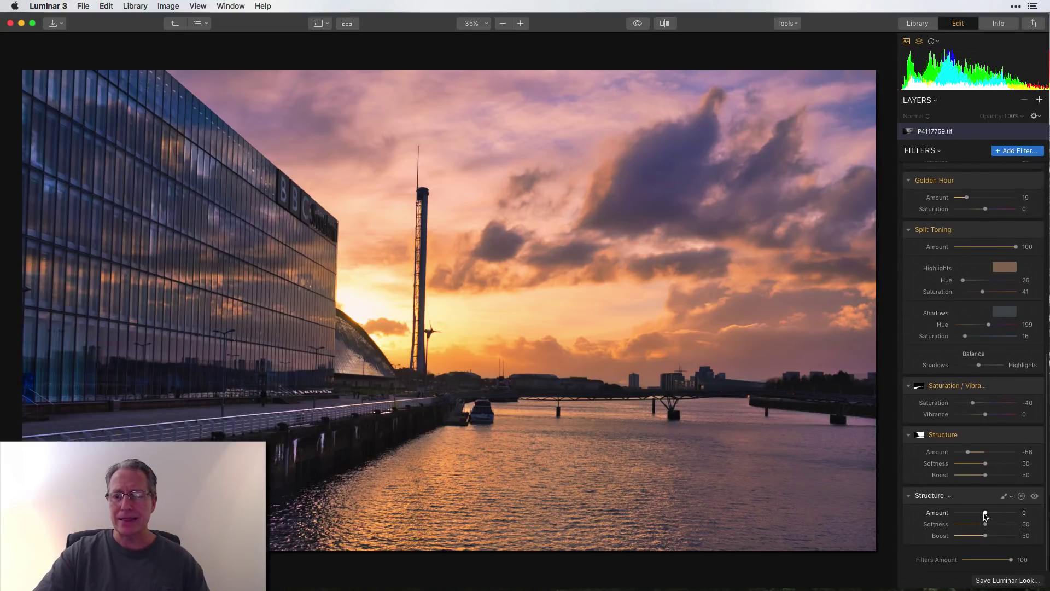
pyautogui.moveTo(985, 513); pyautogui.dragTo(991, 515)
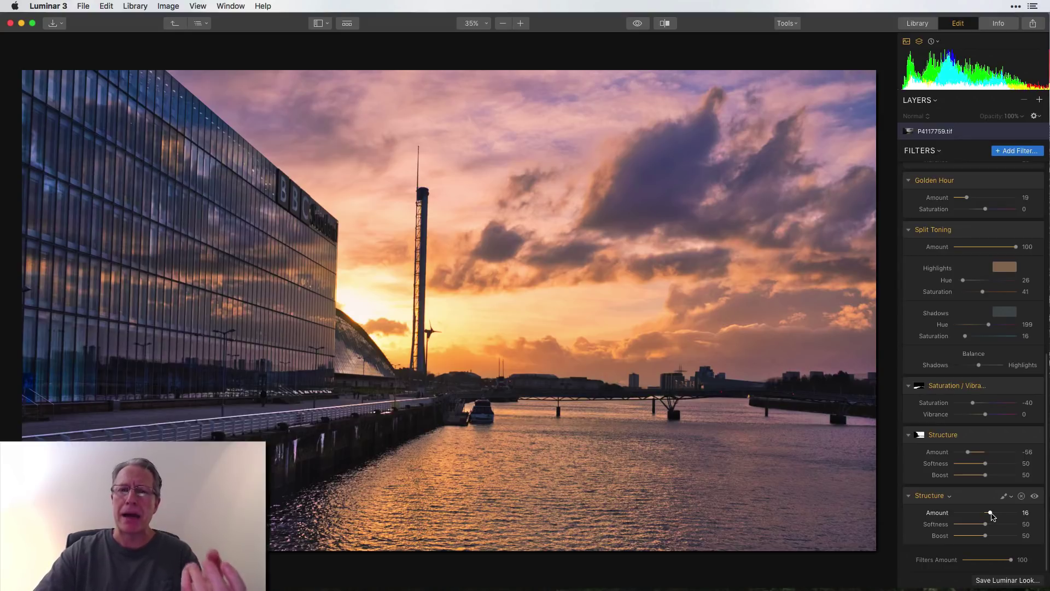
pyautogui.moveTo(991, 515); pyautogui.dragTo(999, 516)
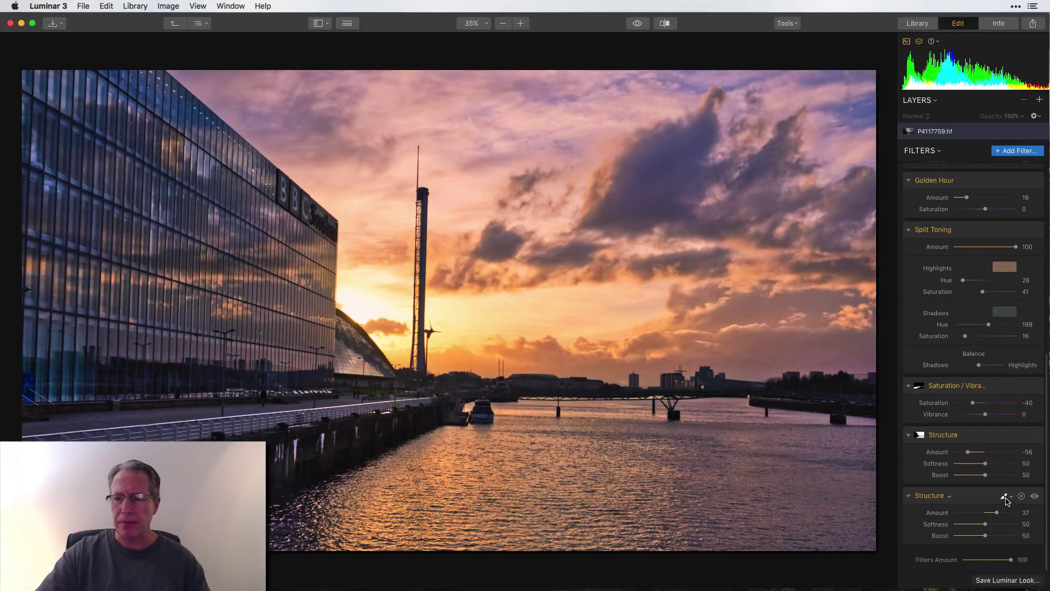
pyautogui.click(1007, 496)
pyautogui.click(966, 512)
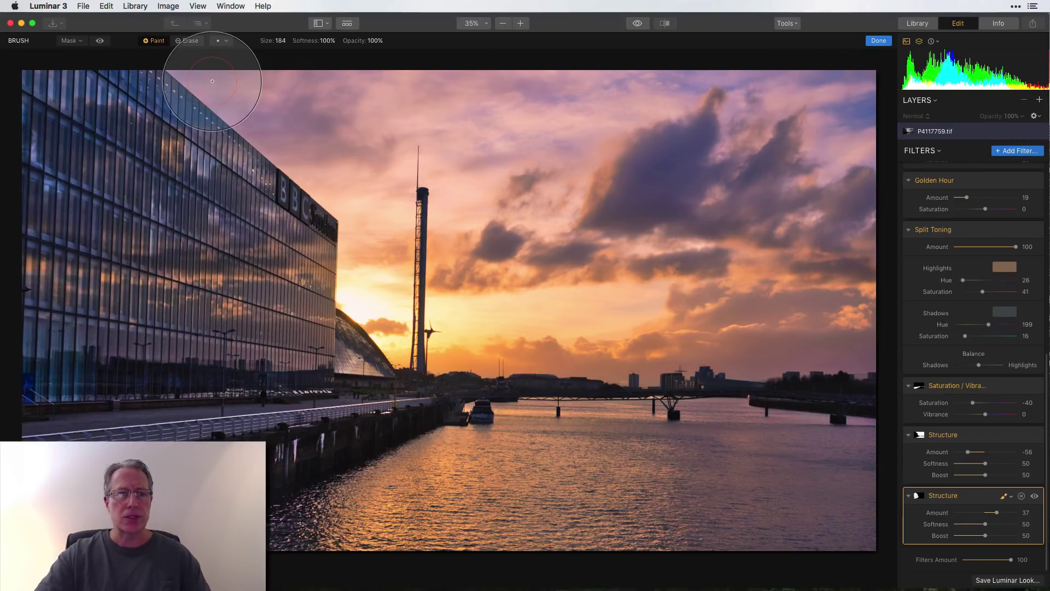
# Step: Paint the Structure mask over the left glass building, checking it with the red overlay
pyautogui.click(100, 41)
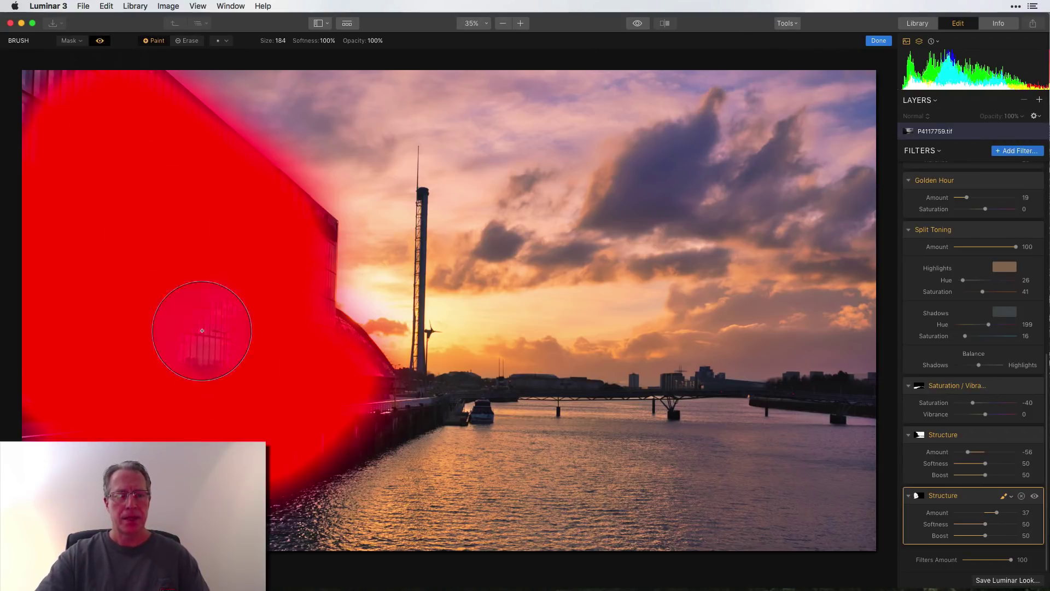
pyautogui.moveTo(101, 128); pyautogui.dragTo(35, 351)
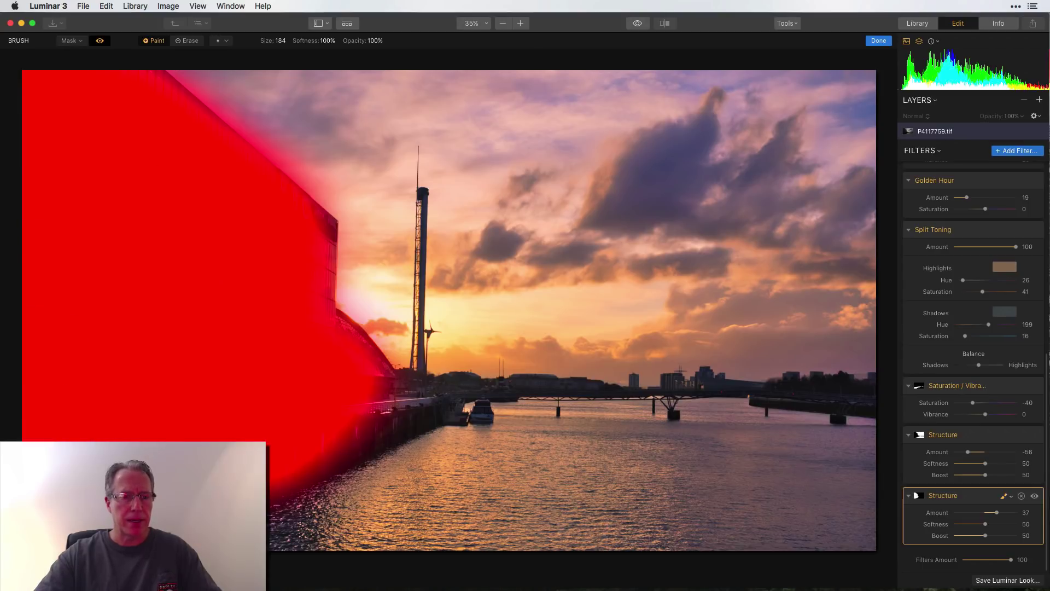
pyautogui.click(100, 41)
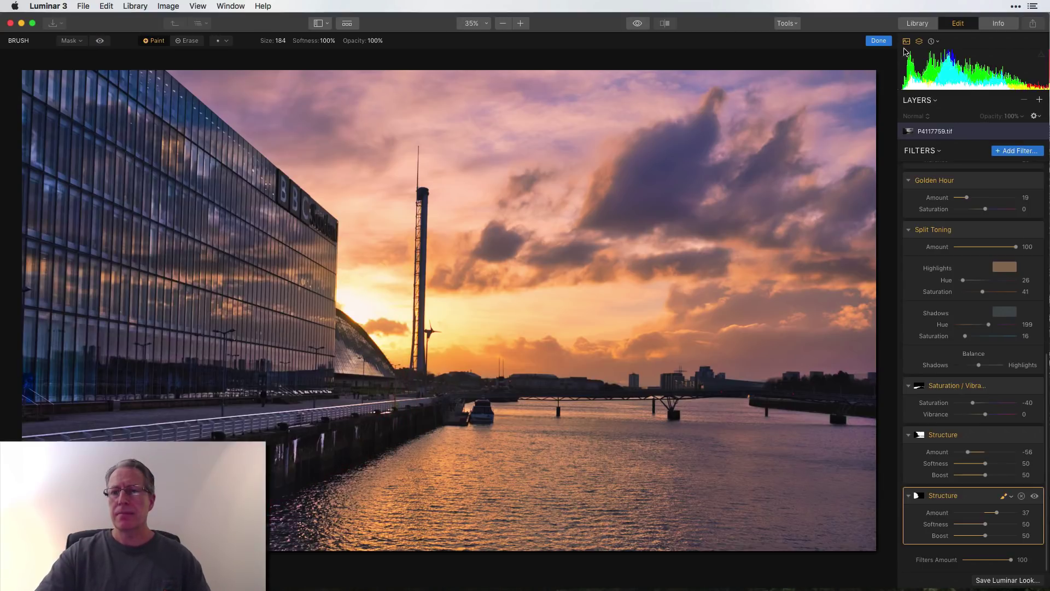
pyautogui.click(878, 41)
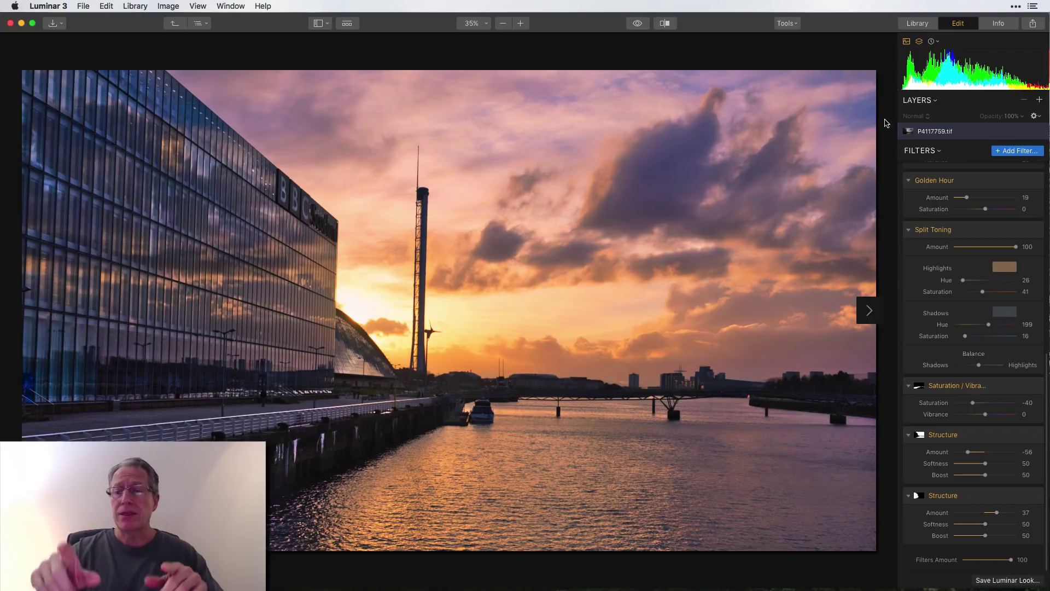
# Step: Lower the Develop Tint from 18 to 12
pyautogui.scroll(5, 967, 245)
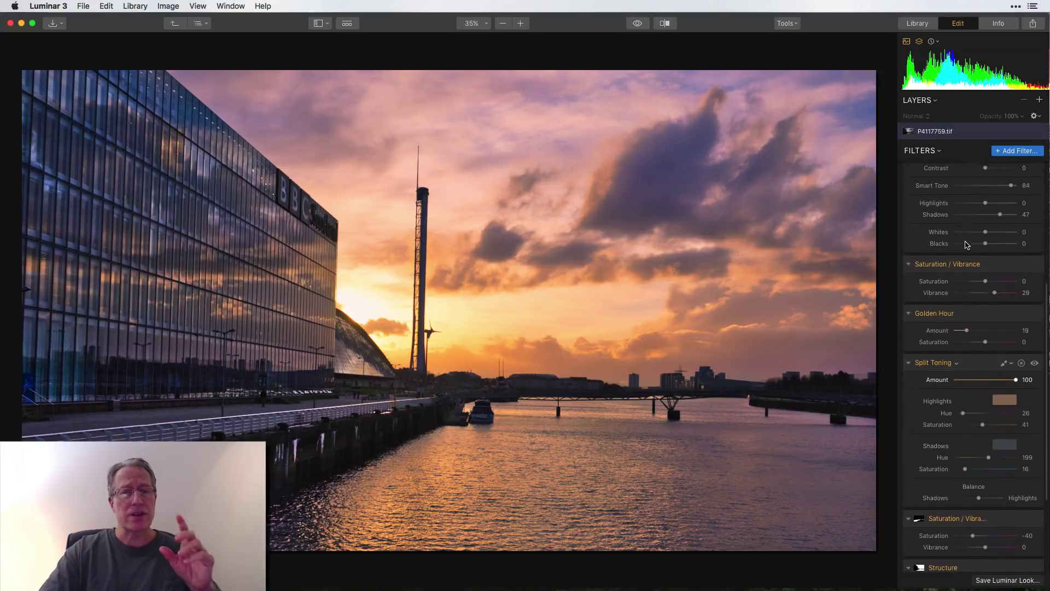
pyautogui.scroll(5, 967, 246)
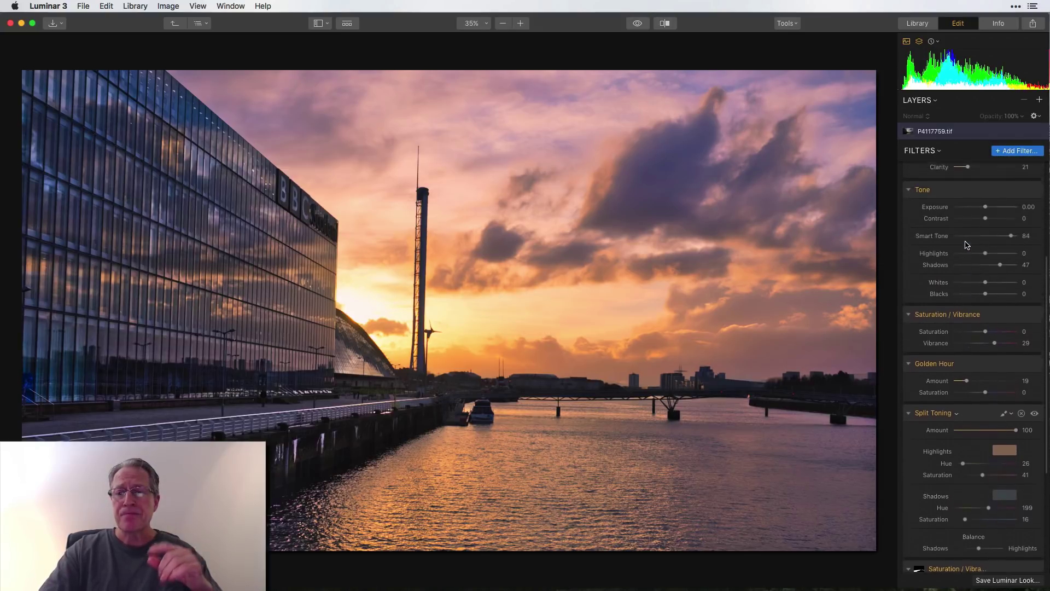
pyautogui.scroll(3, 967, 245)
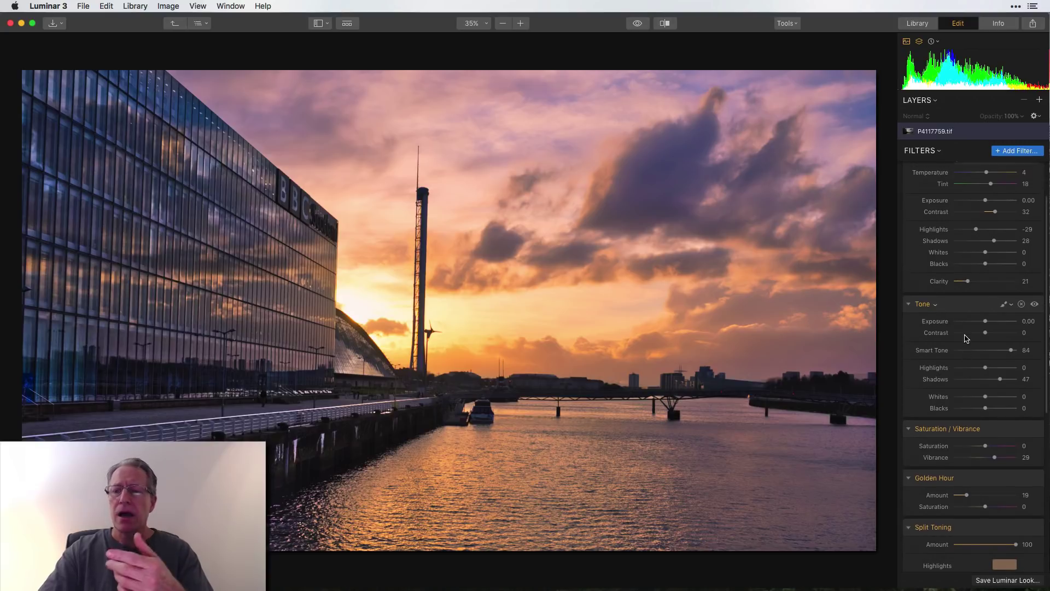
pyautogui.scroll(-5, 983, 321)
pyautogui.scroll(-3, 983, 320)
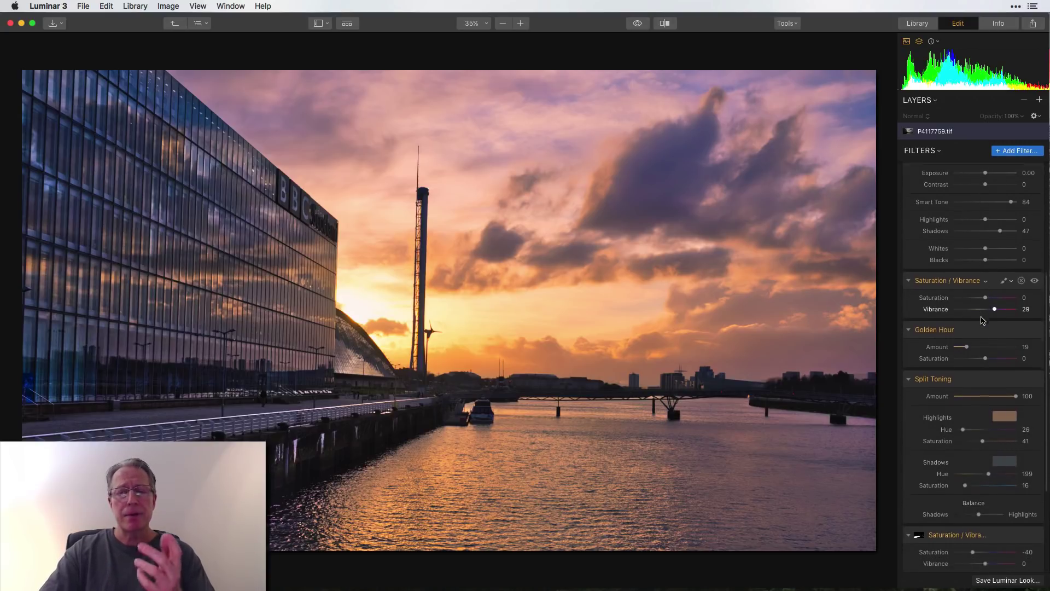
pyautogui.scroll(-1, 983, 321)
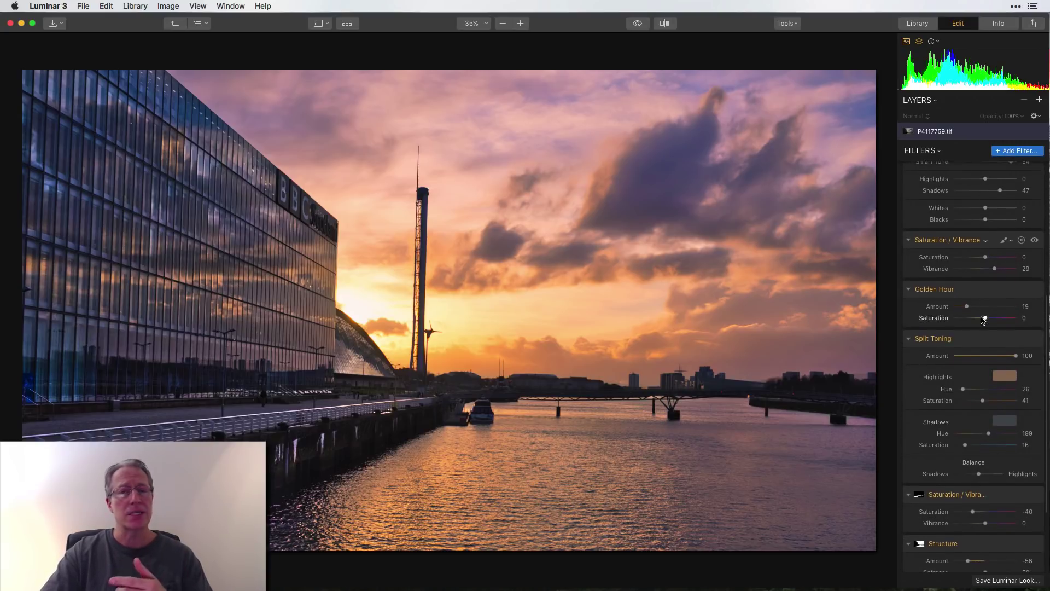
pyautogui.scroll(-2, 983, 321)
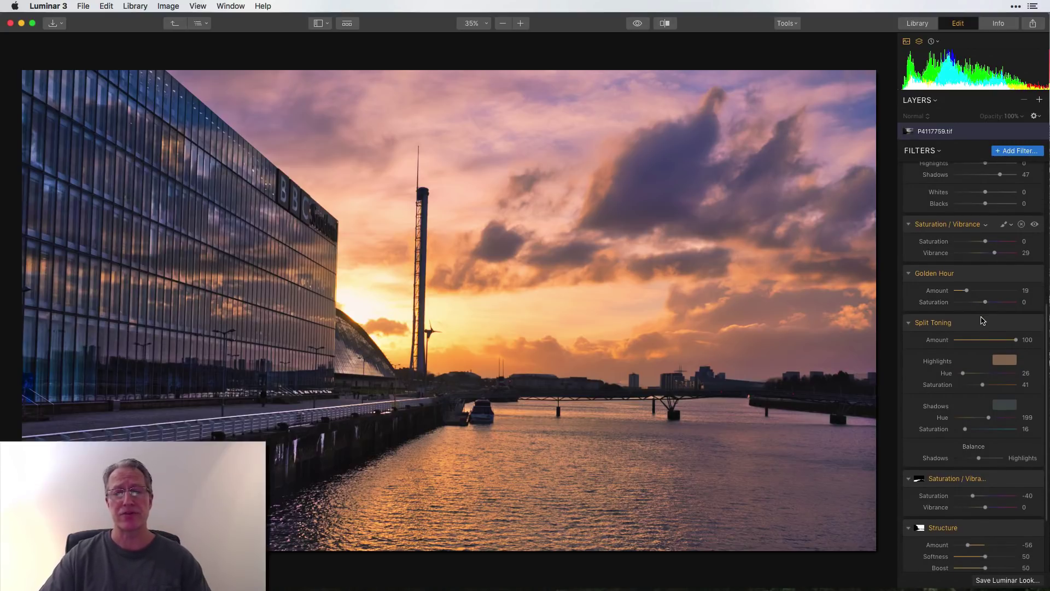
pyautogui.scroll(15, 983, 321)
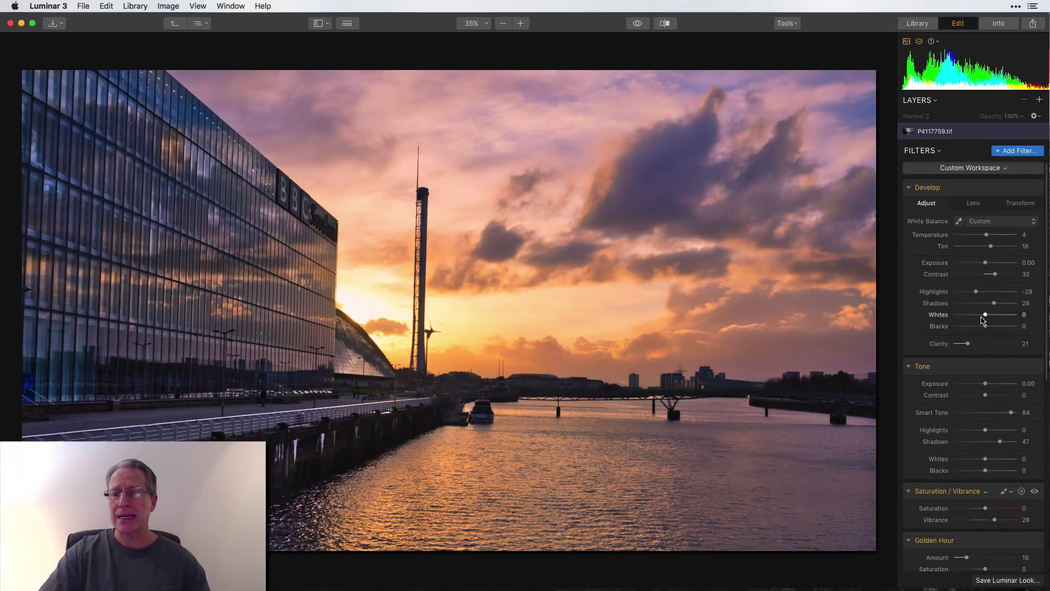
pyautogui.moveTo(985, 247); pyautogui.dragTo(988, 246)
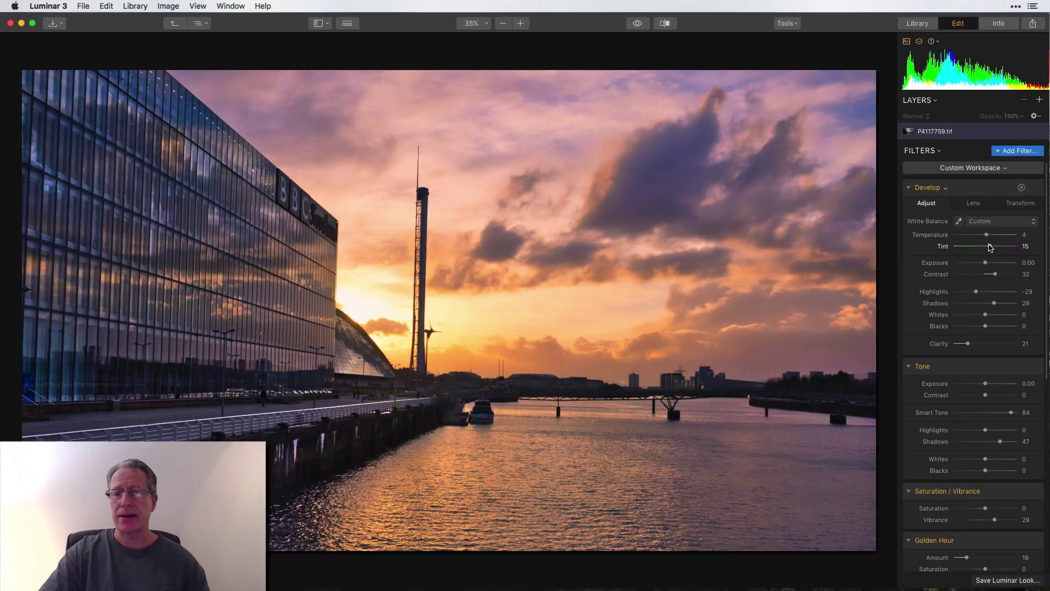
# Step: Strengthen Golden Hour to Amount 30 with Saturation 19
pyautogui.scroll(-8, 993, 341)
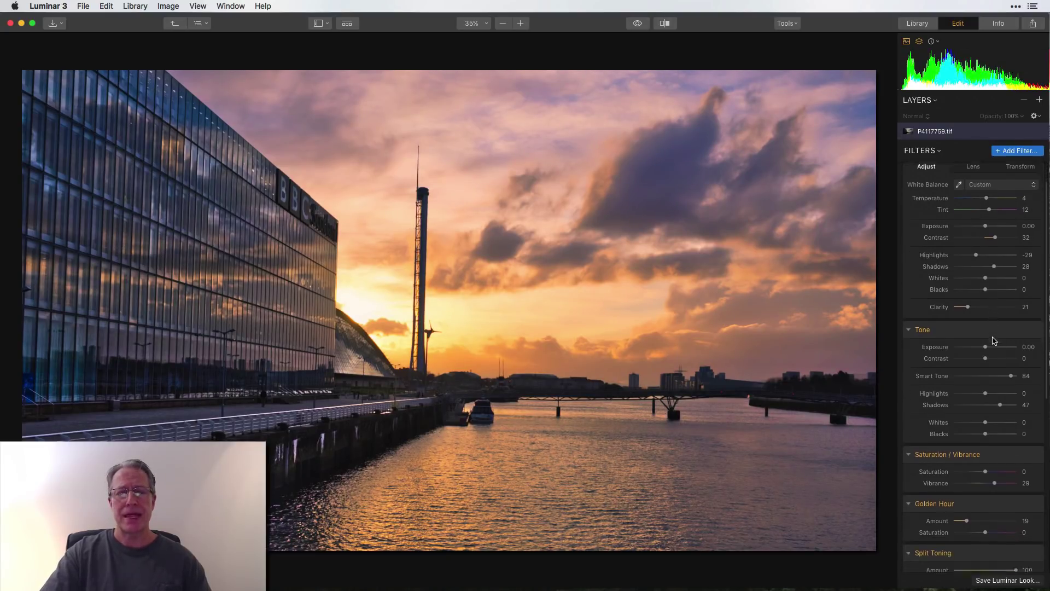
pyautogui.scroll(-6, 994, 341)
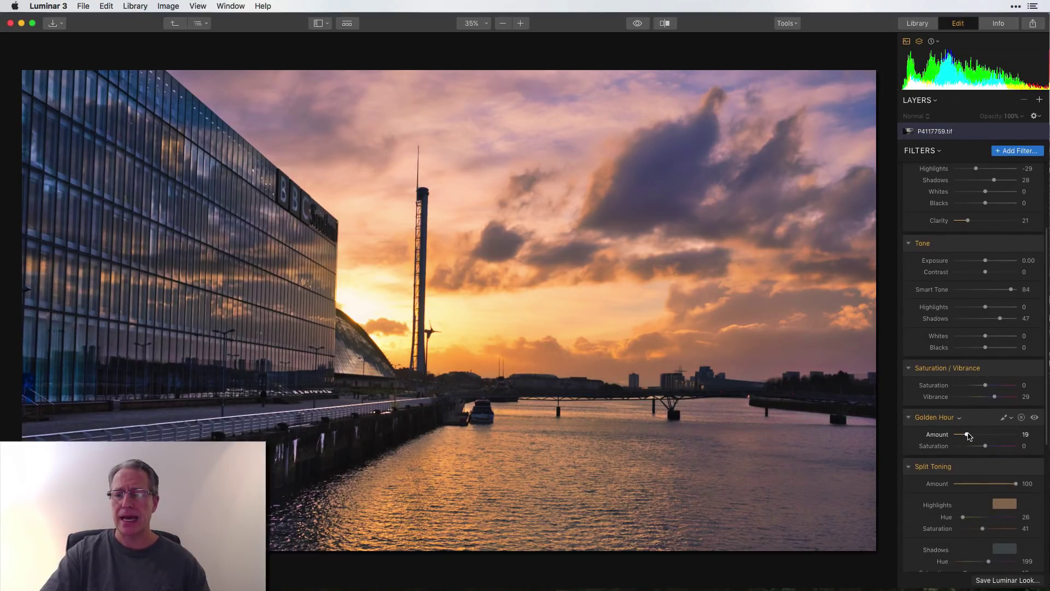
pyautogui.moveTo(967, 435); pyautogui.dragTo(992, 447)
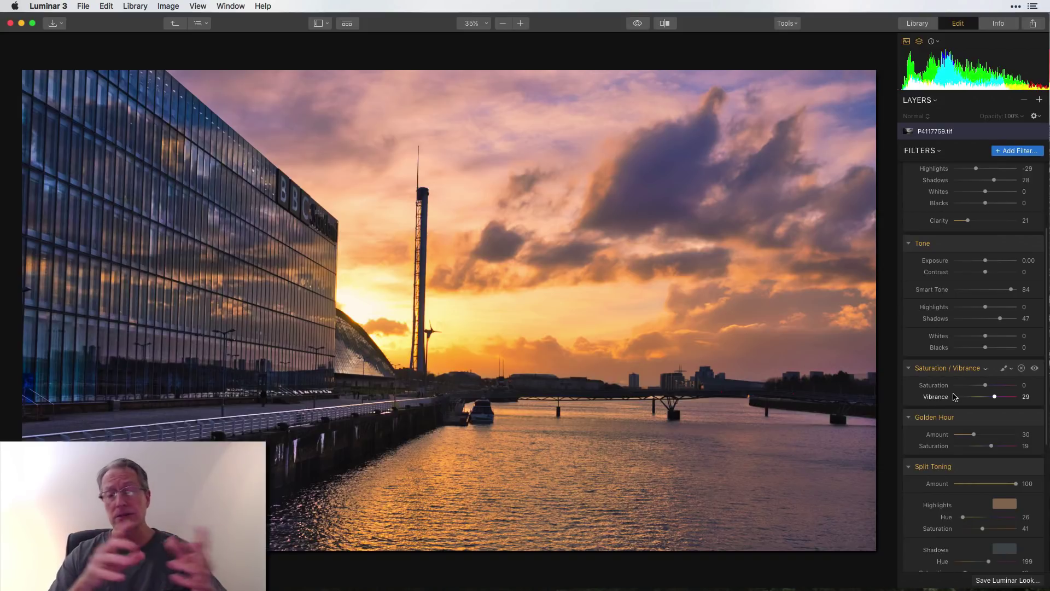
pyautogui.click(638, 23)
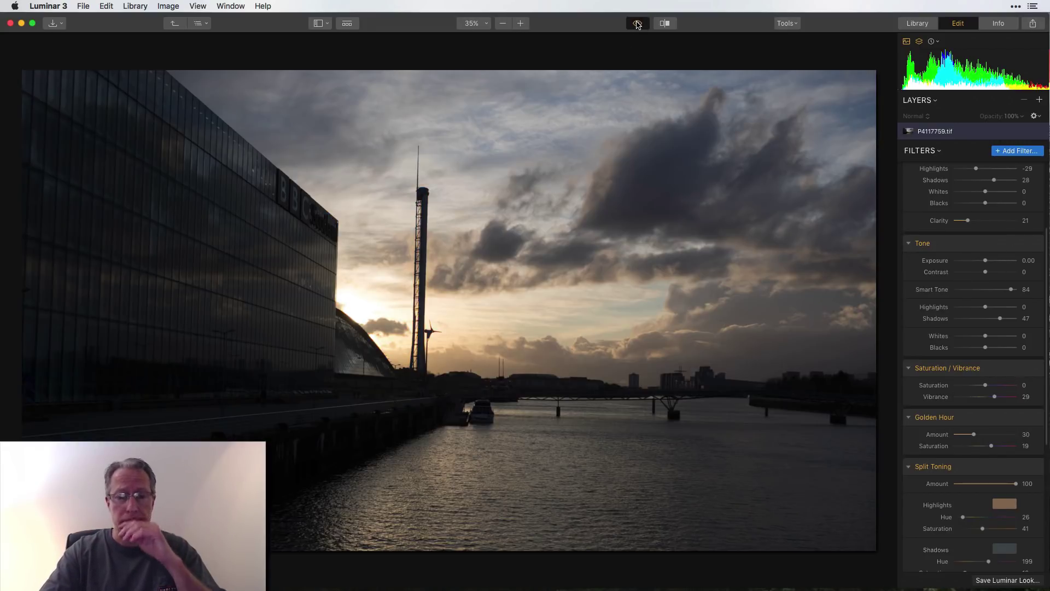
pyautogui.click(637, 23)
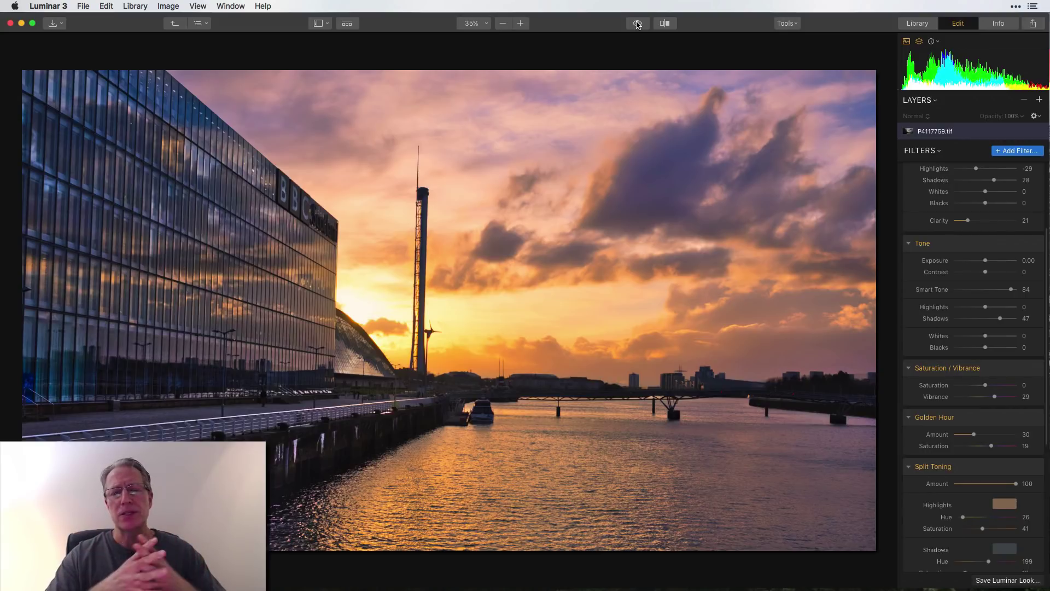
pyautogui.click(638, 24)
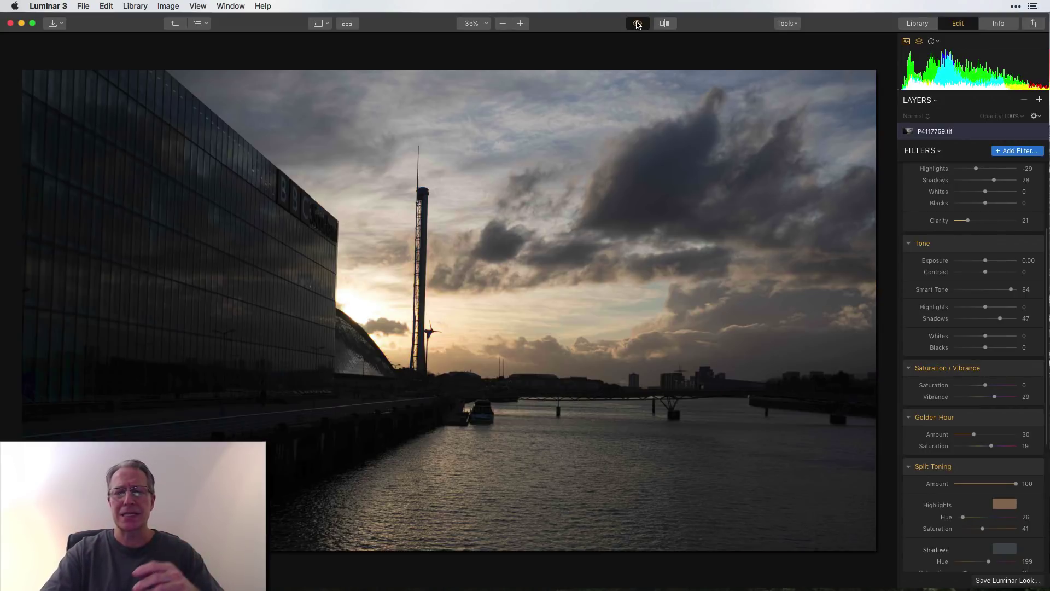
pyautogui.click(638, 24)
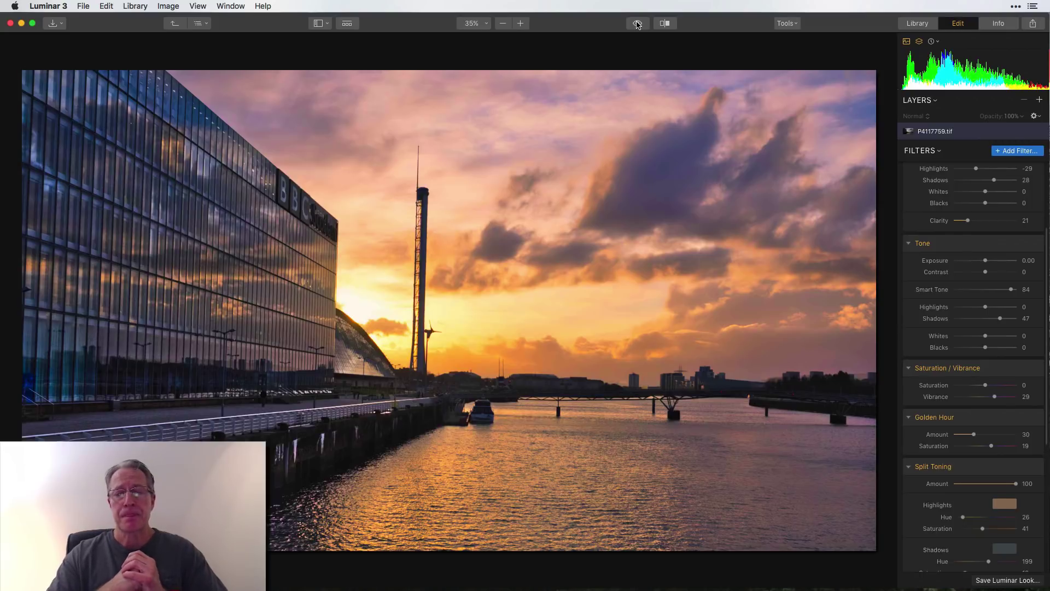